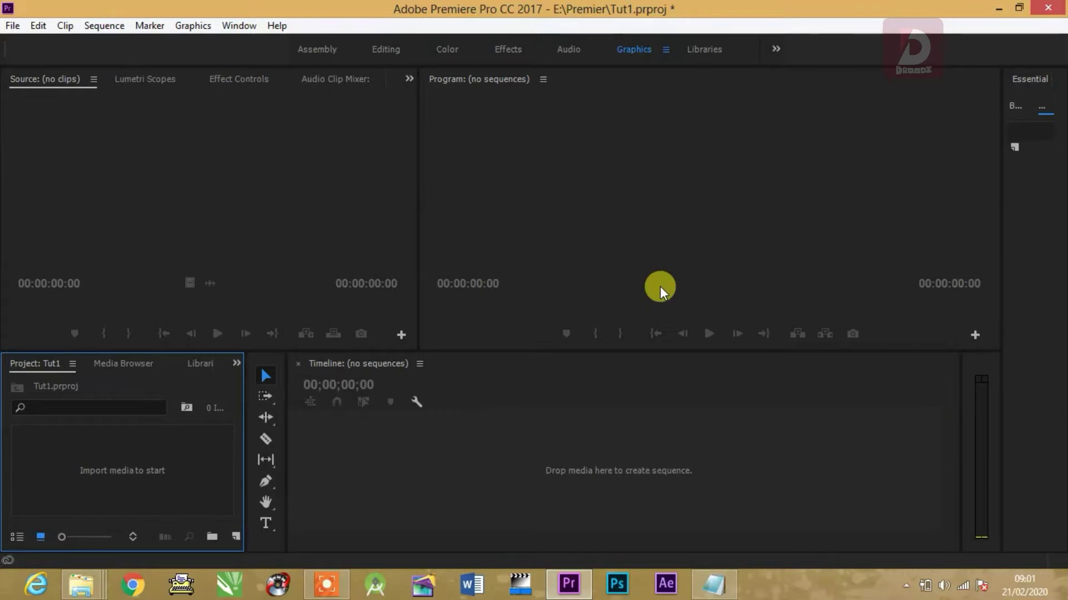
Import Beautiful Nature Around The World.mp4, the Create Your Professional Wix Site video and Speed video for editing.mp4 from the Downloads Pictures folder
double_click(158, 469)
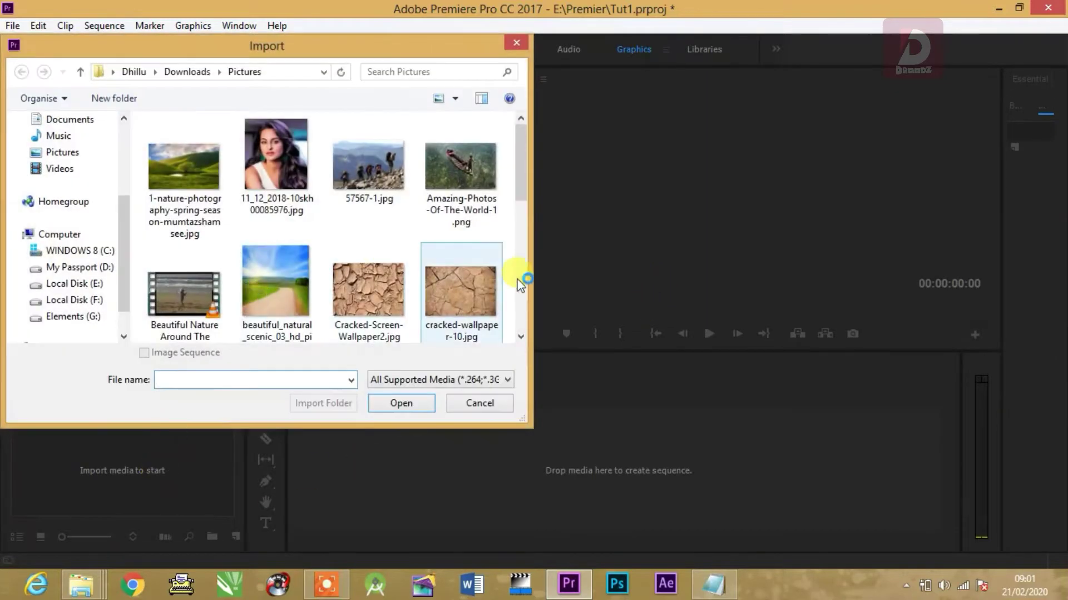
scroll(526, 167, "down", 2)
left_click(161, 239)
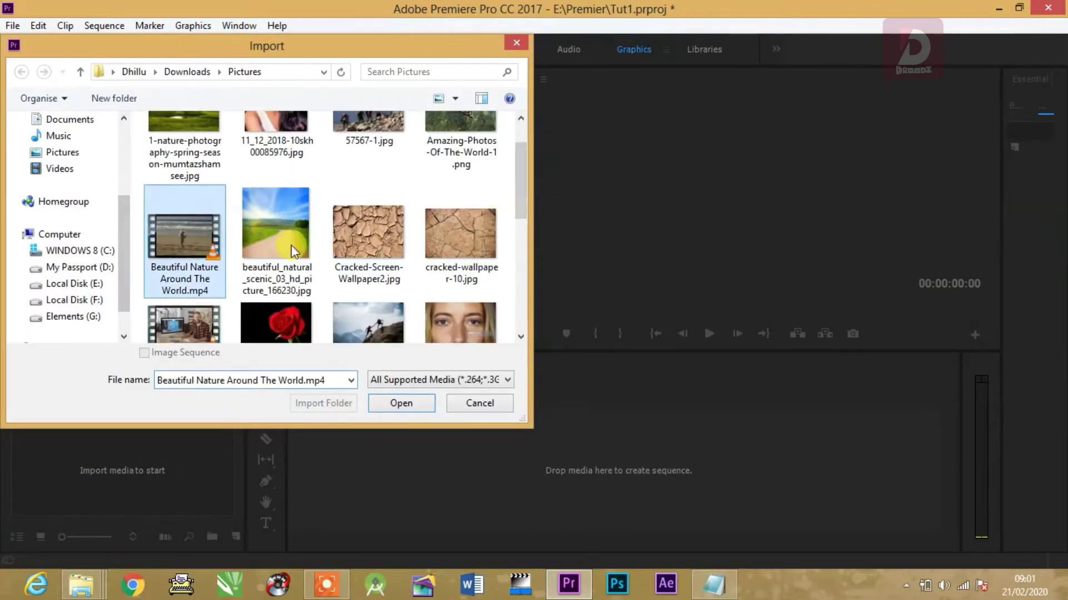
scroll(520, 200, "down", 2)
left_click(184, 239, "ctrl")
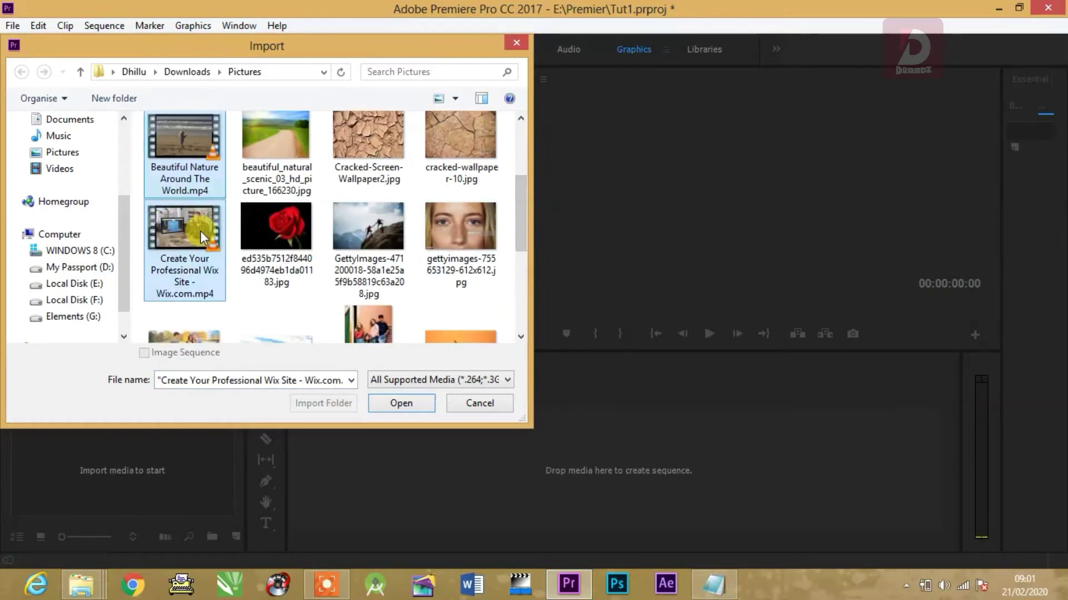
left_click_drag(520, 204, 525, 285)
left_click(383, 276, "ctrl")
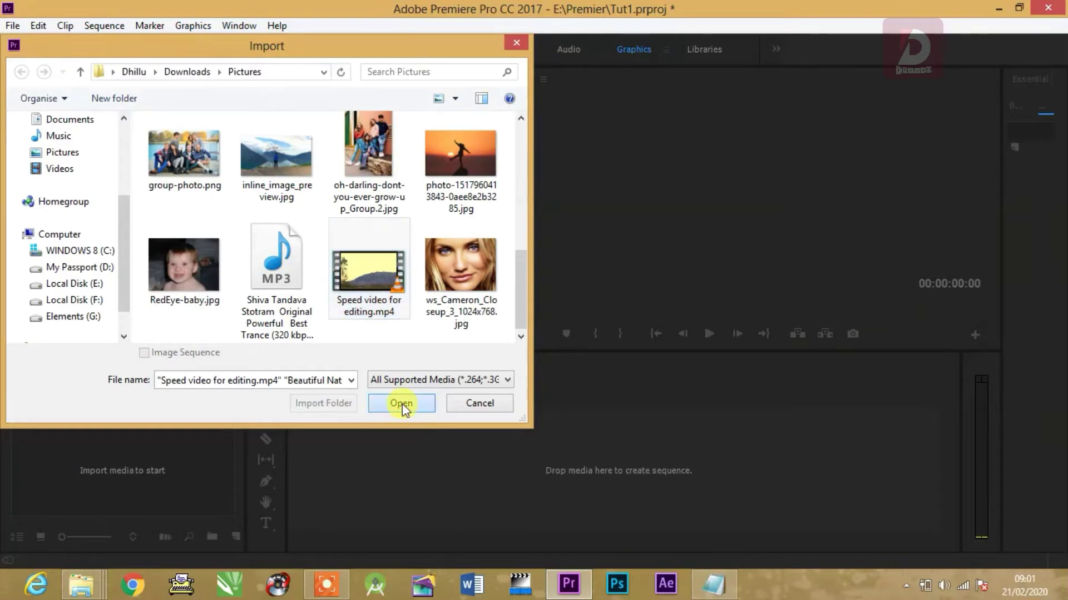
left_click(401, 403)
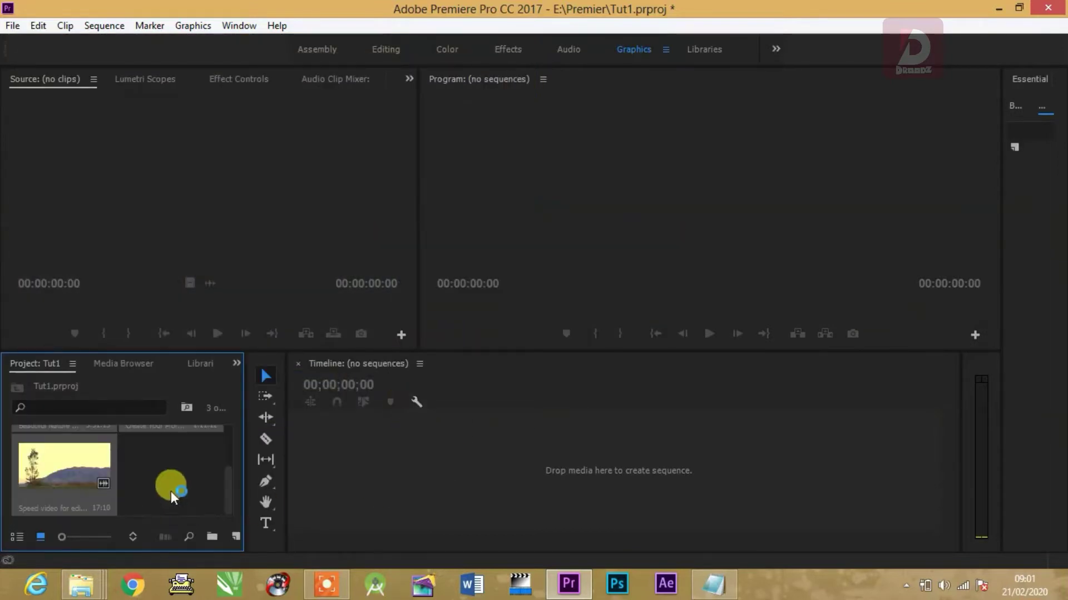
Create a sequence from Speed video for editing.mp4 and append the Create Your Professional Wix Site clip directly after it
left_click_drag(92, 469, 604, 468)
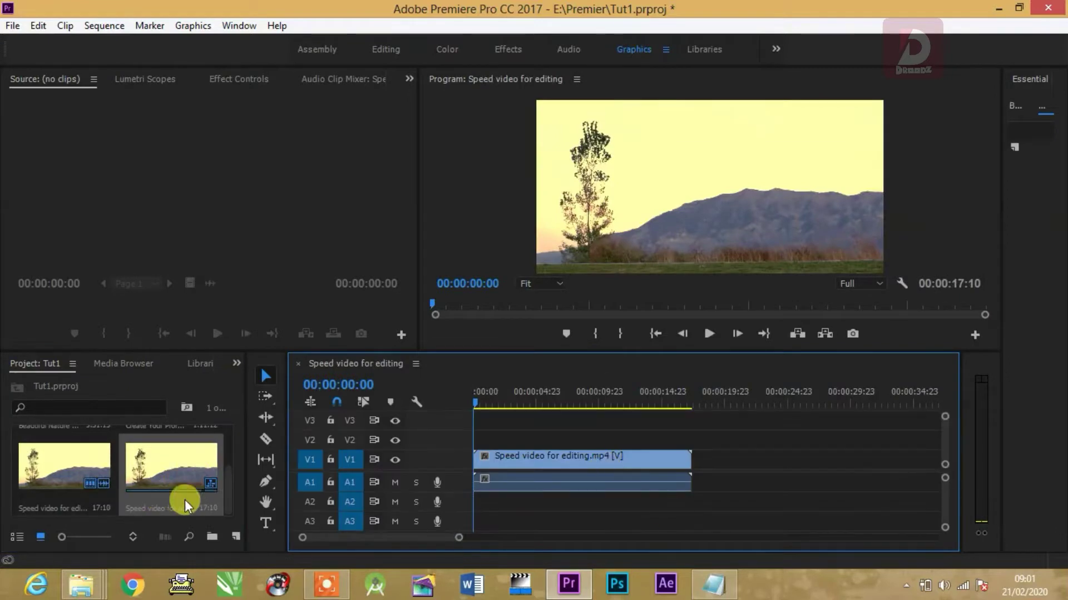
scroll(230, 465, "up", 2)
left_click_drag(162, 439, 691, 467)
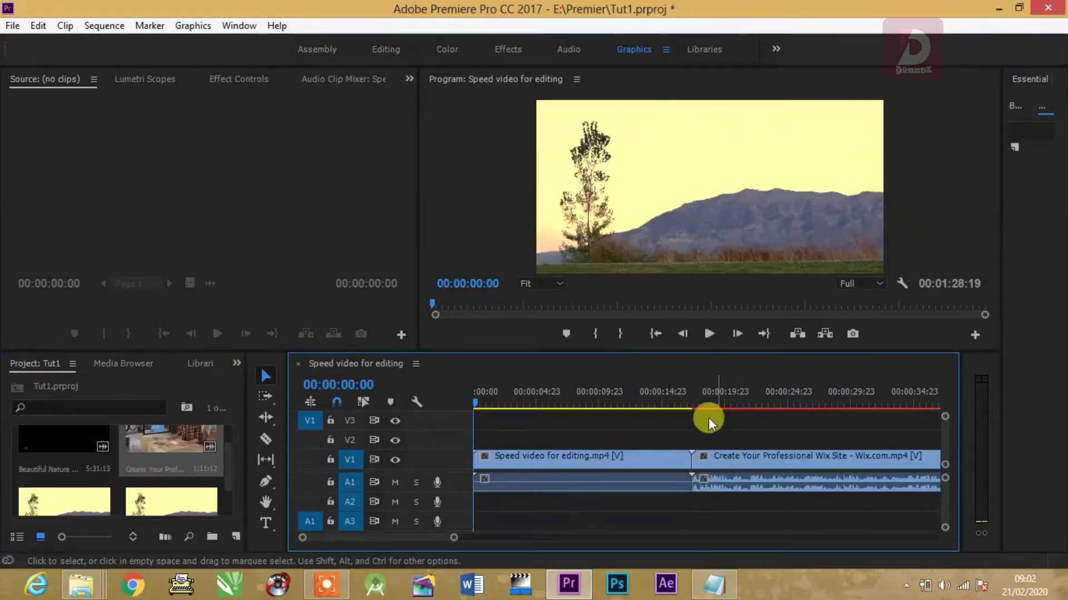
Split the Create Your Professional Wix Site clip near 00:00:27:20 and select the portion after the cut
left_click(825, 392)
key("c")
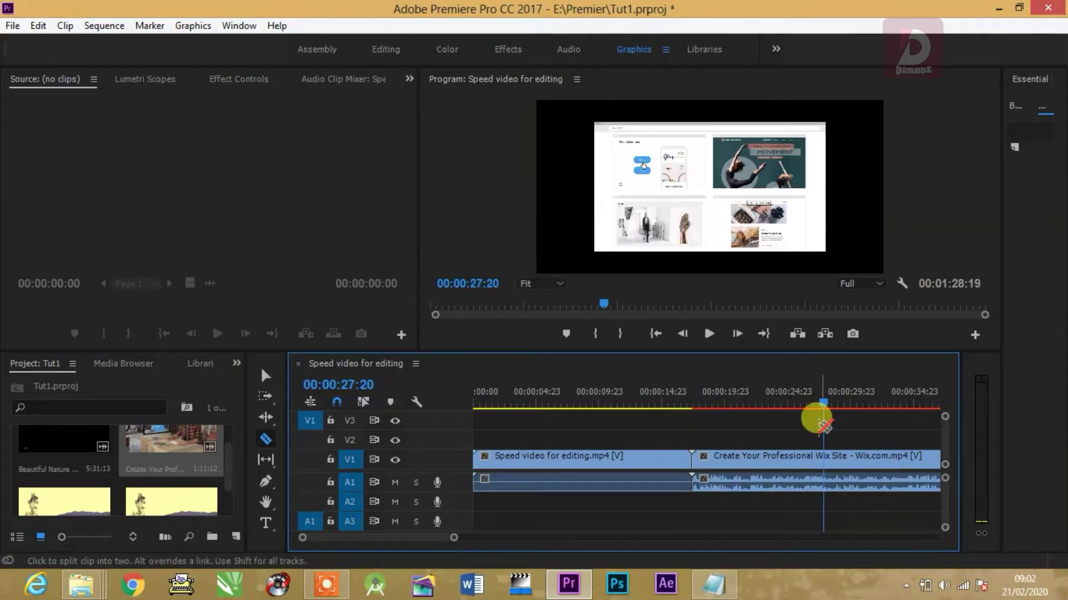
left_click(823, 456)
key("v")
left_click(900, 462)
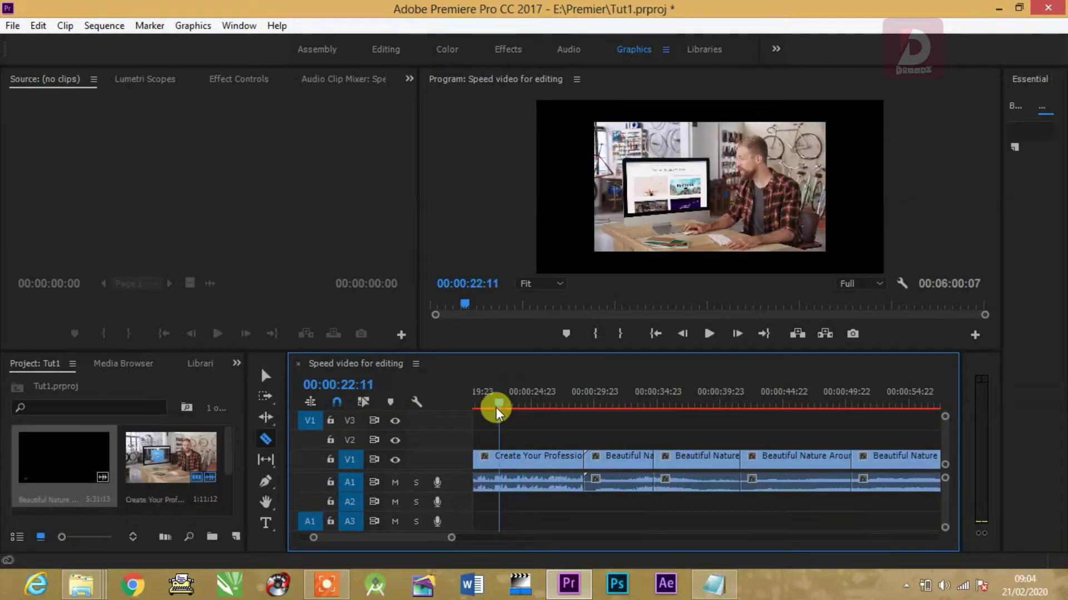
Delete all Beautiful Nature segments after the first one from the end of the sequence
left_click_drag(496, 408, 616, 412)
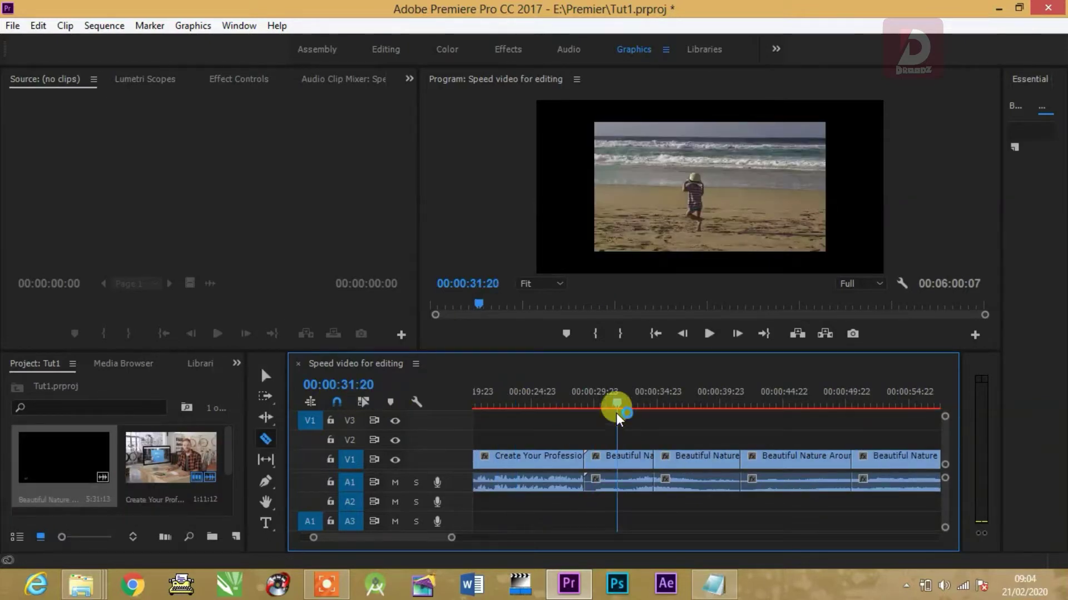
key("v")
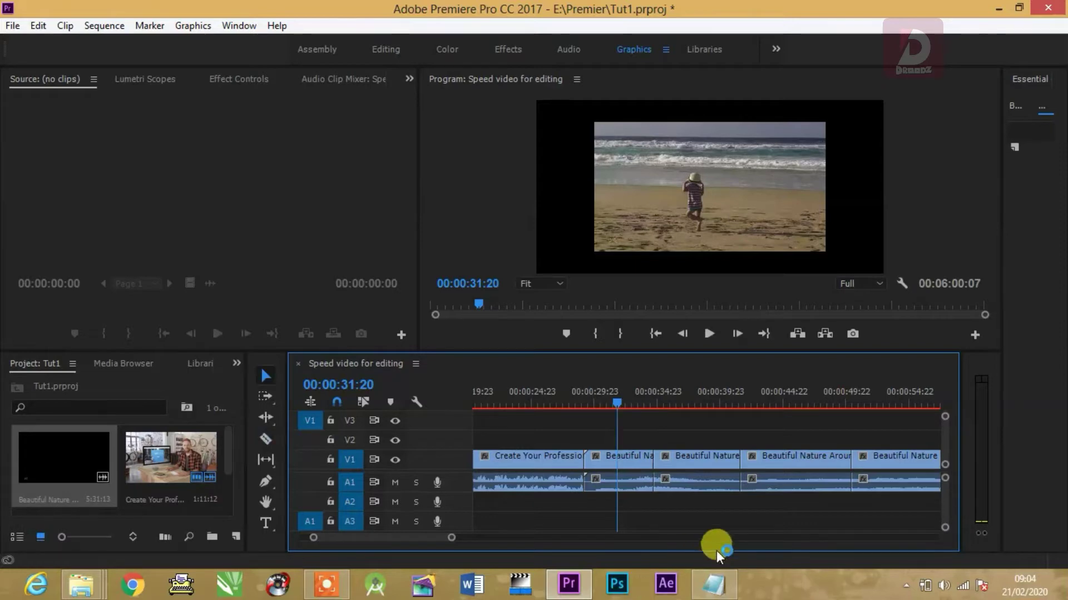
left_click_drag(703, 429, 879, 499)
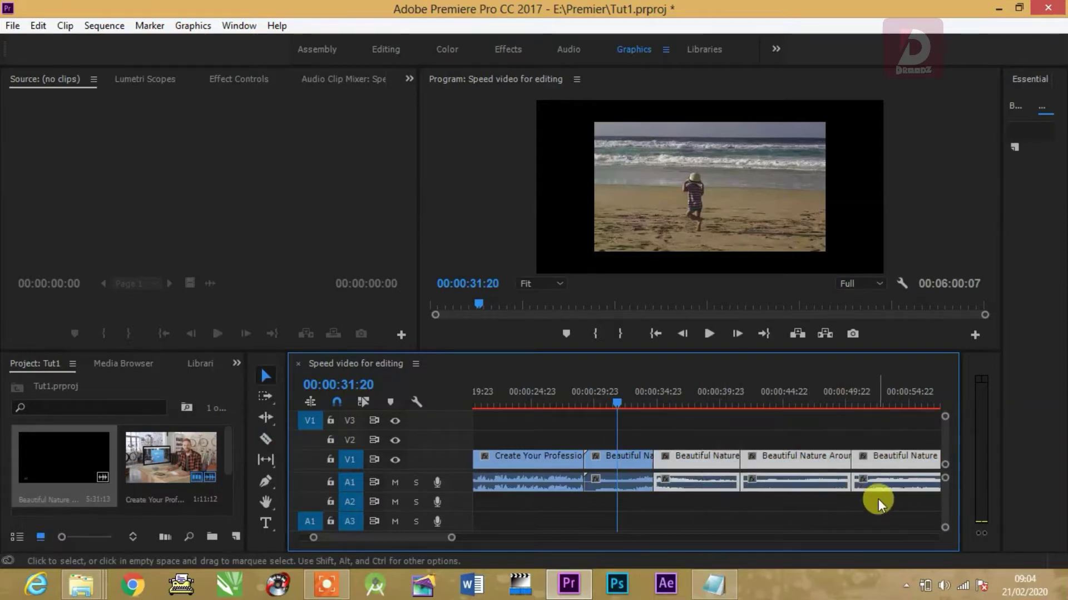
key("Delete")
scroll(353, 538, "up", 5)
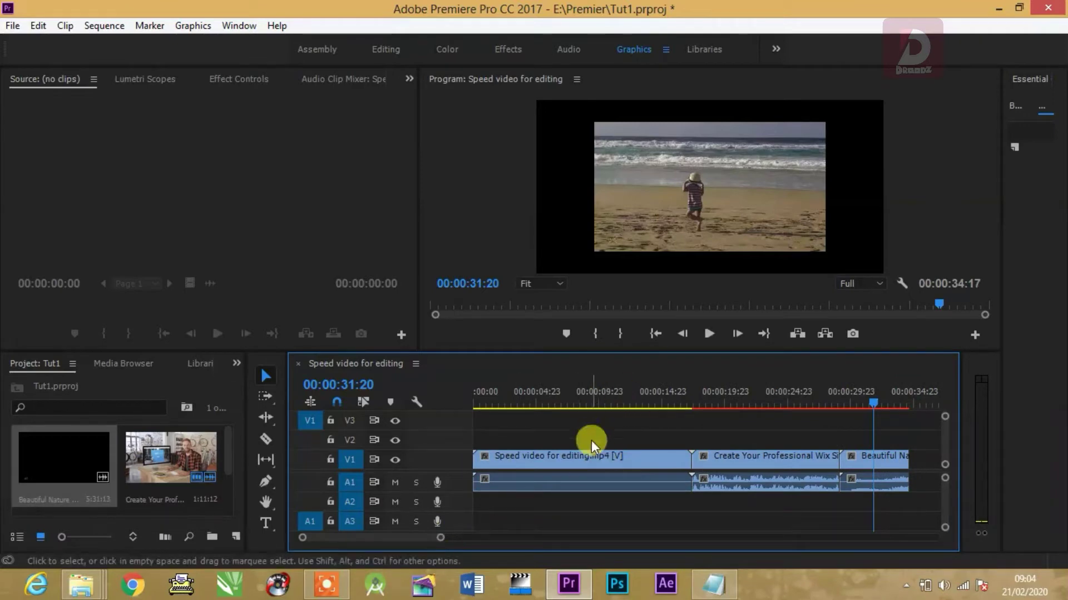
Split the Speed video clip at about 00:00:08:15 and ripple delete its second part
key("c")
left_click(581, 459)
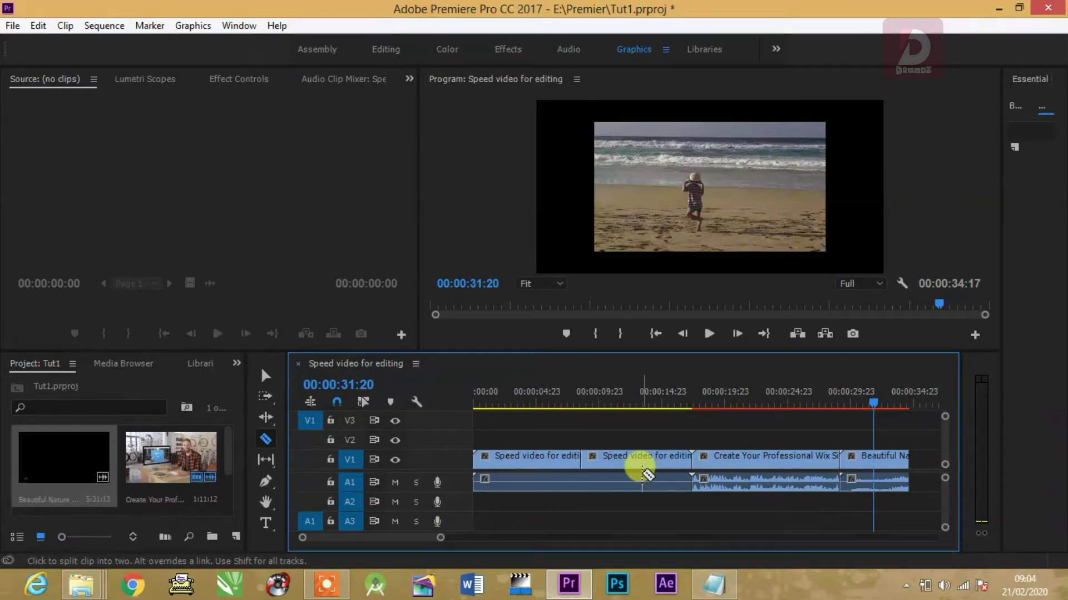
key("v")
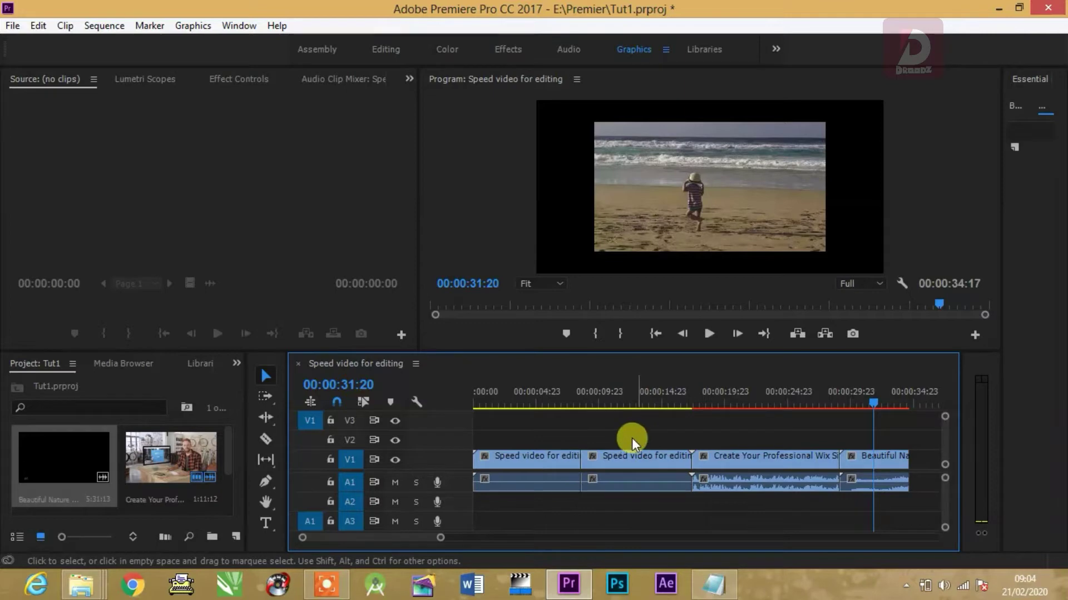
left_click(633, 478)
key("shift+Delete")
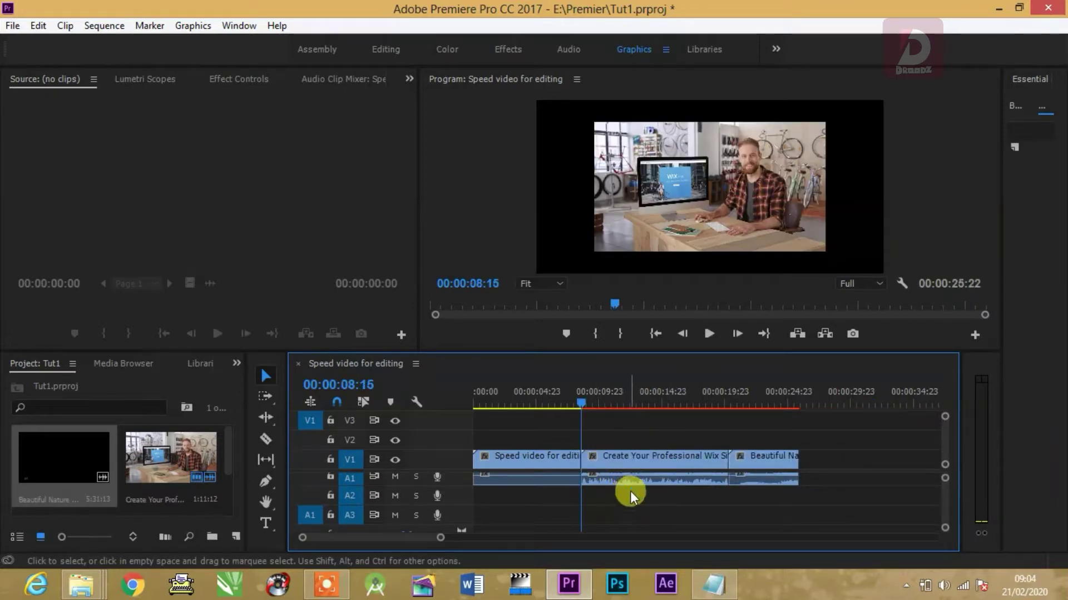
Switch to the desktop and open the Pictures folder inside Downloads in File Explorer
key("super+d")
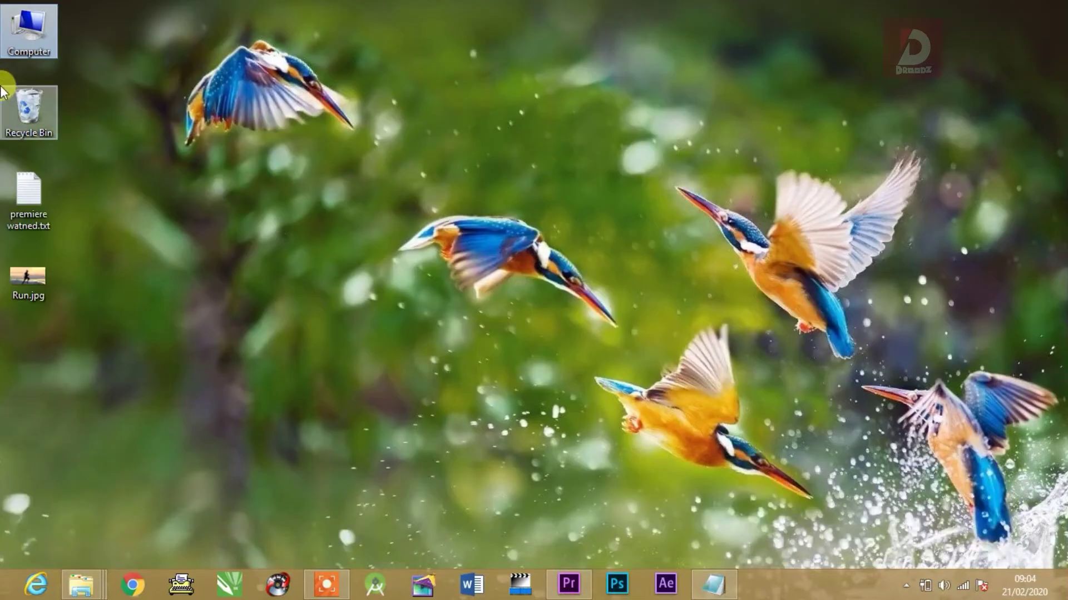
double_click(37, 20)
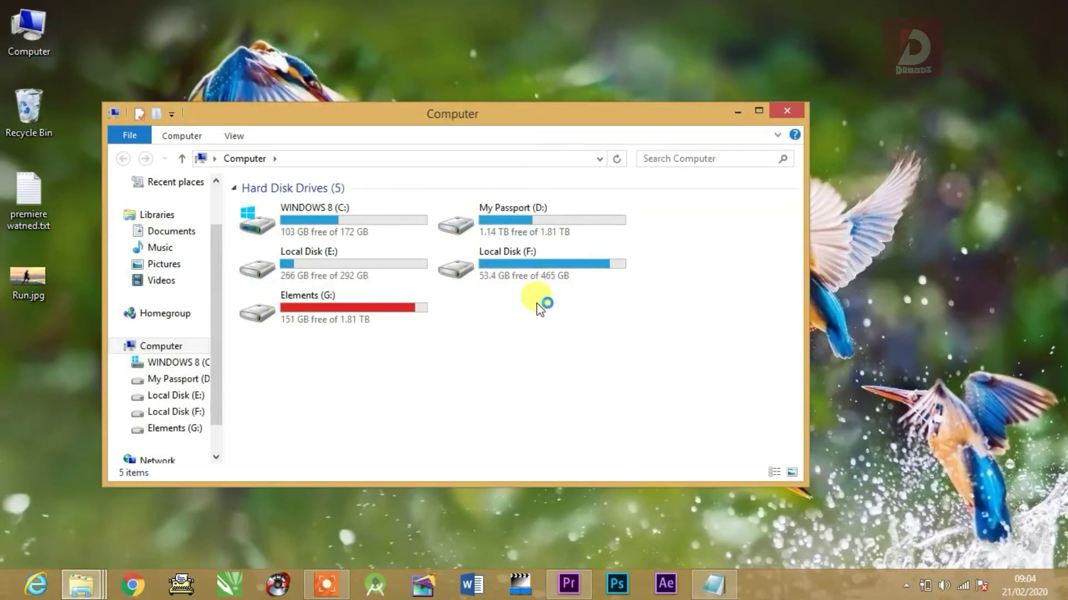
left_click_drag(215, 246, 215, 194)
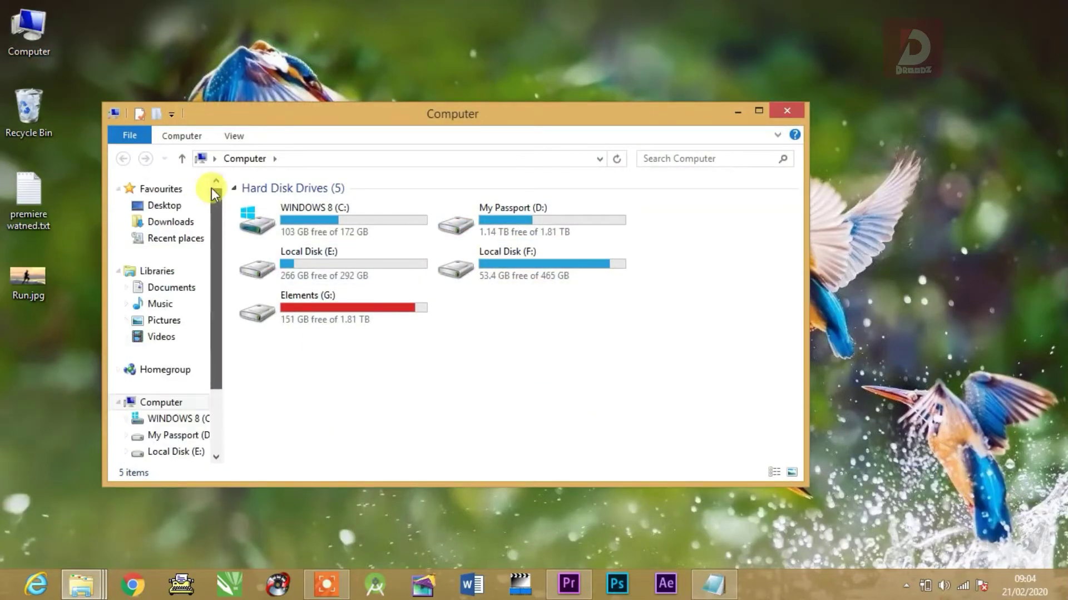
left_click(172, 221)
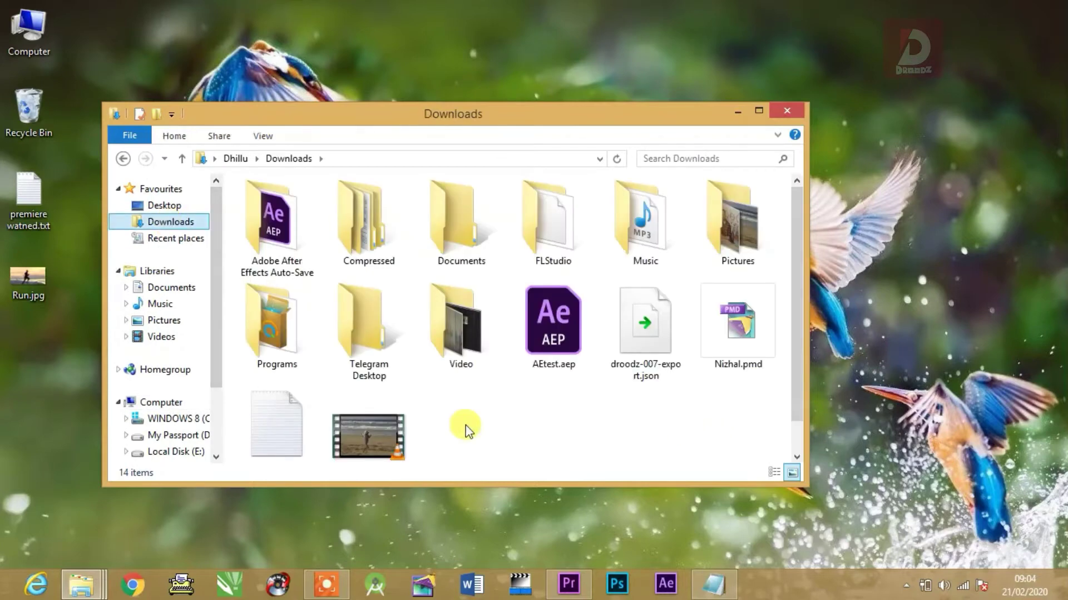
double_click(733, 220)
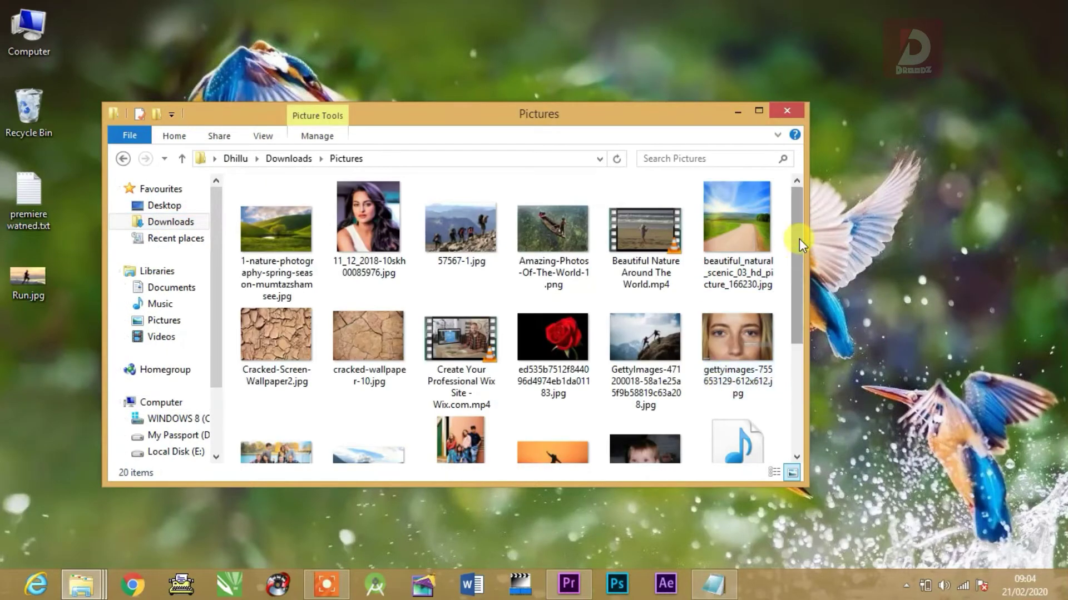
Move Beautiful Nature Around The World.mp4 and Speed video for editing.mp4 from the Pictures folder to the desktop
left_click_drag(642, 237, 946, 259)
scroll(788, 282, "down", 1)
scroll(811, 339, "down", 2)
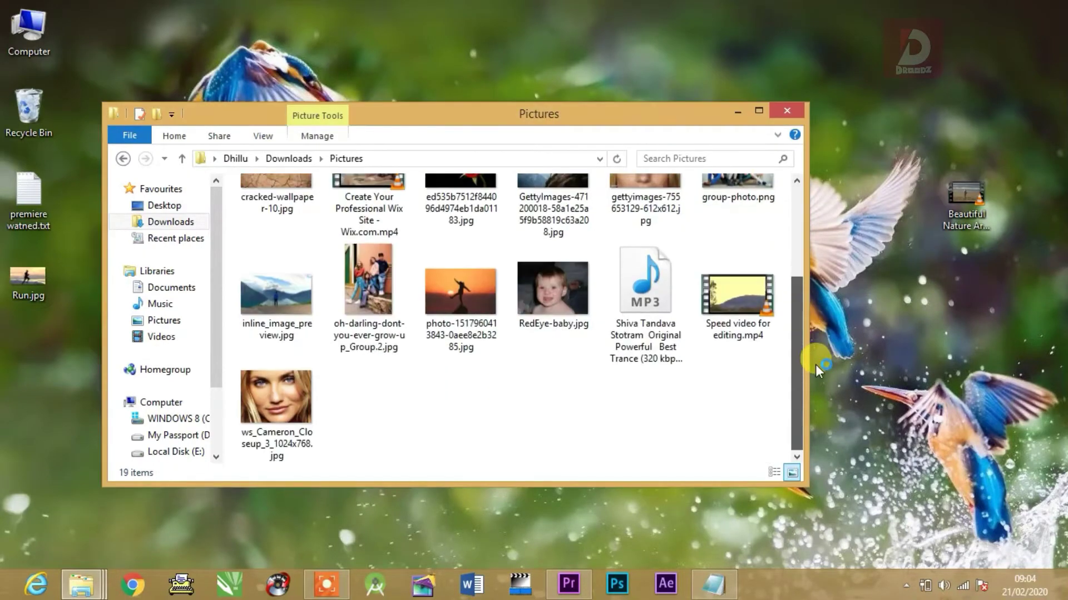
left_click_drag(726, 292, 976, 371)
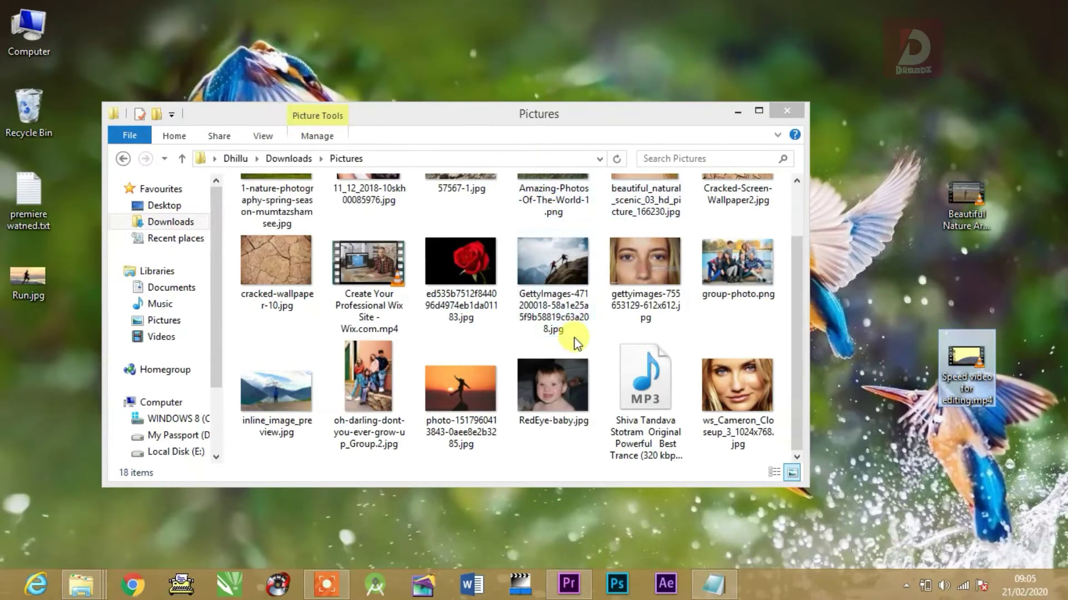
Switch back to Premiere Pro and examine the missing clips in the Link Media dialog against the timeline behind it
left_click(567, 584)
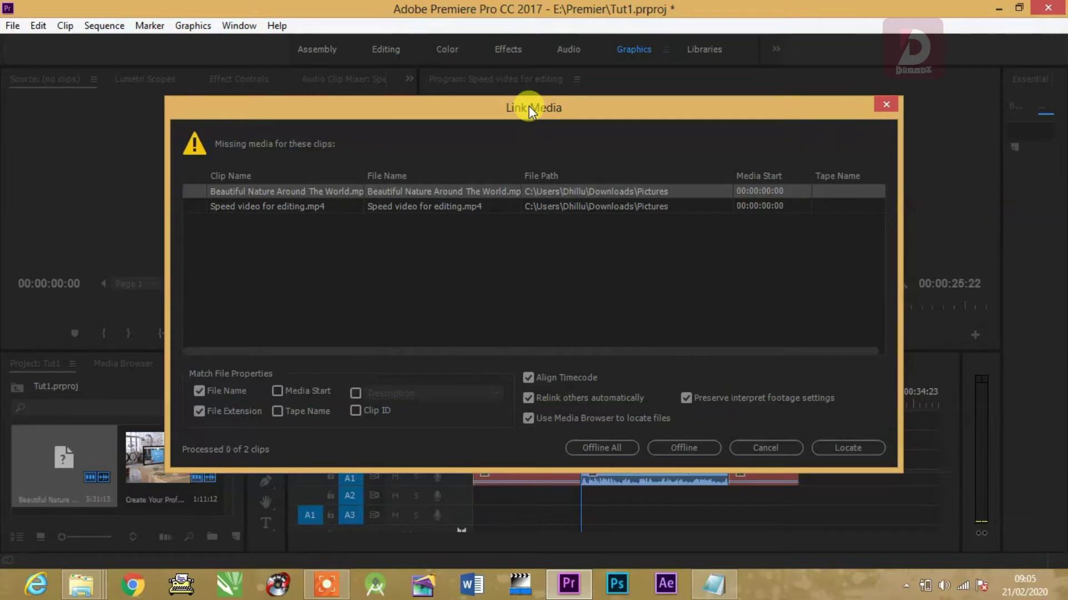
left_click_drag(530, 107, 283, 66)
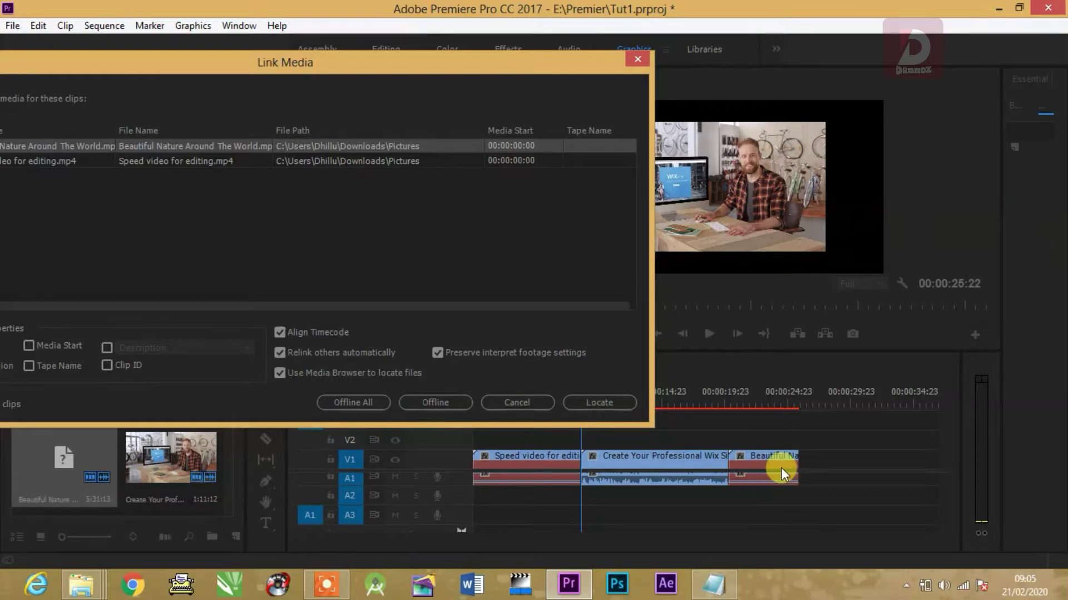
left_click_drag(485, 58, 791, 25)
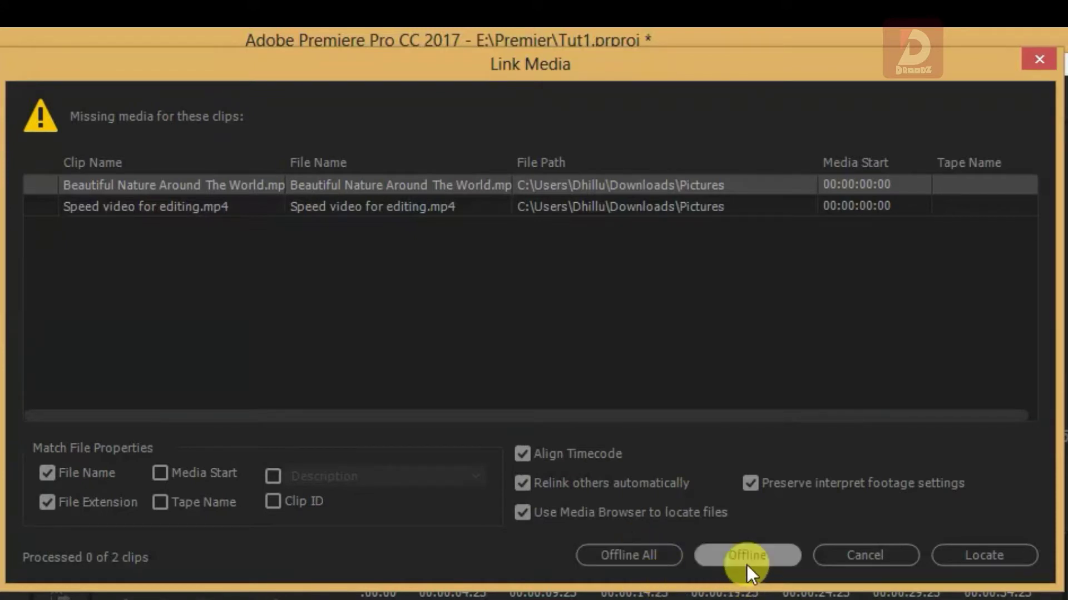
left_click(982, 560)
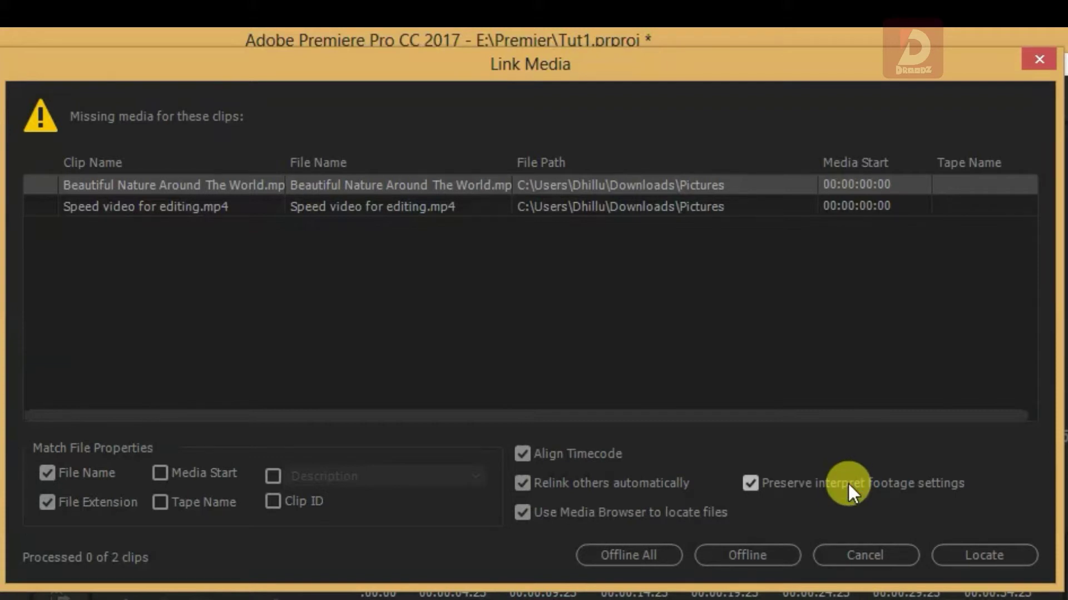
left_click(996, 555)
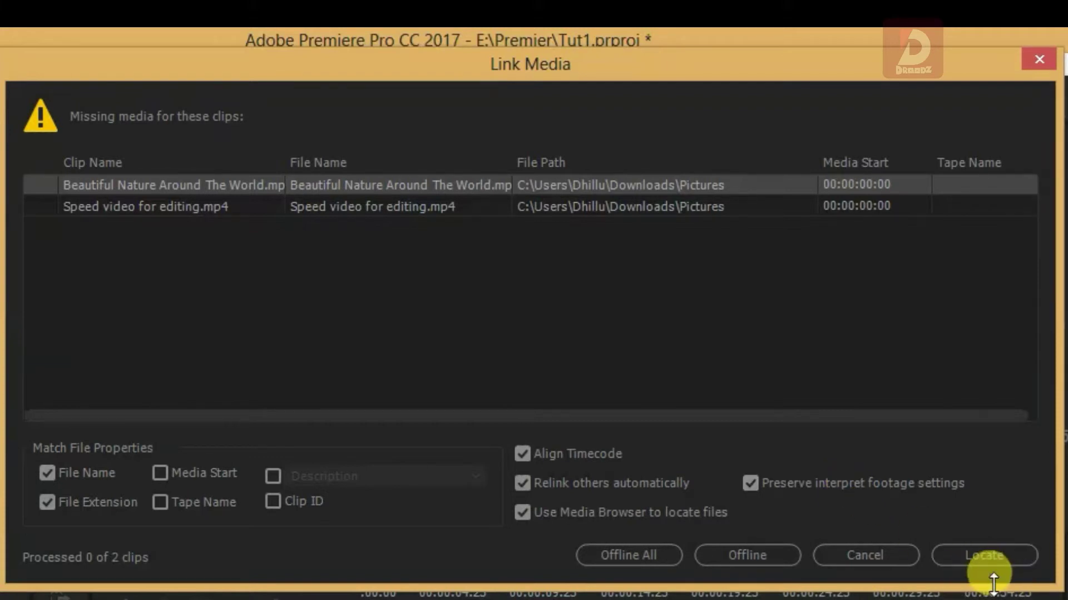
left_click(991, 562)
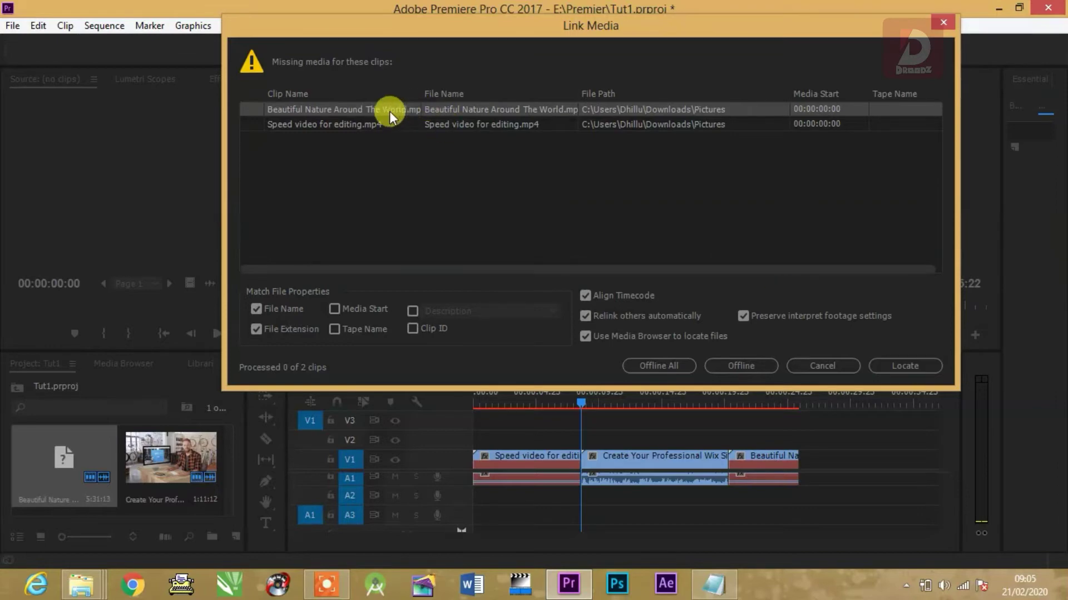
Relink the missing media by locating Beautiful Nature Around The World.mp4 in the Desktop folder, and check the timeline clips
left_click(903, 369)
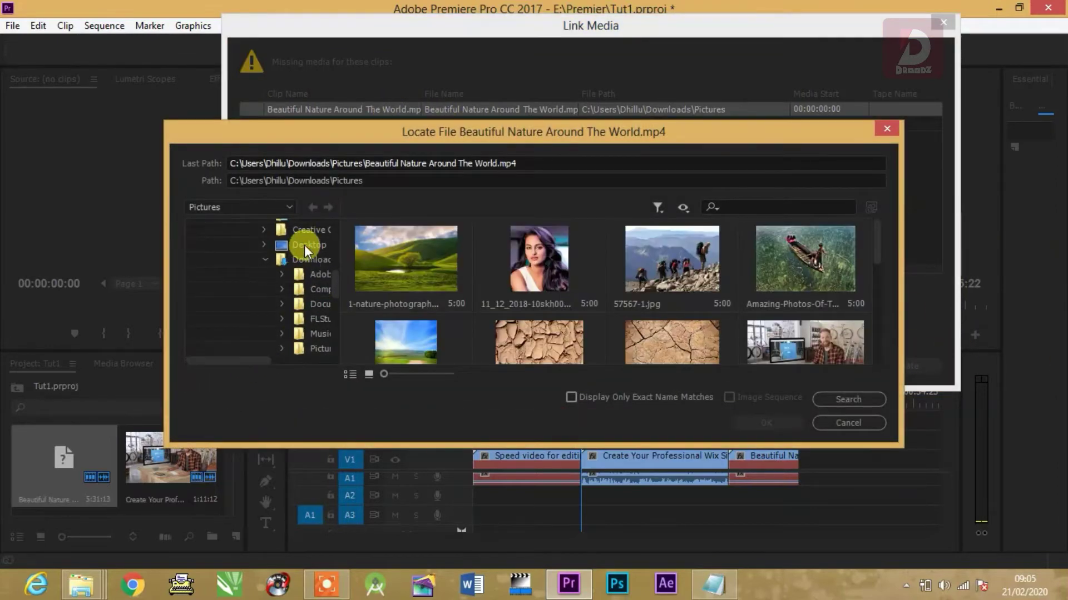
left_click(305, 244)
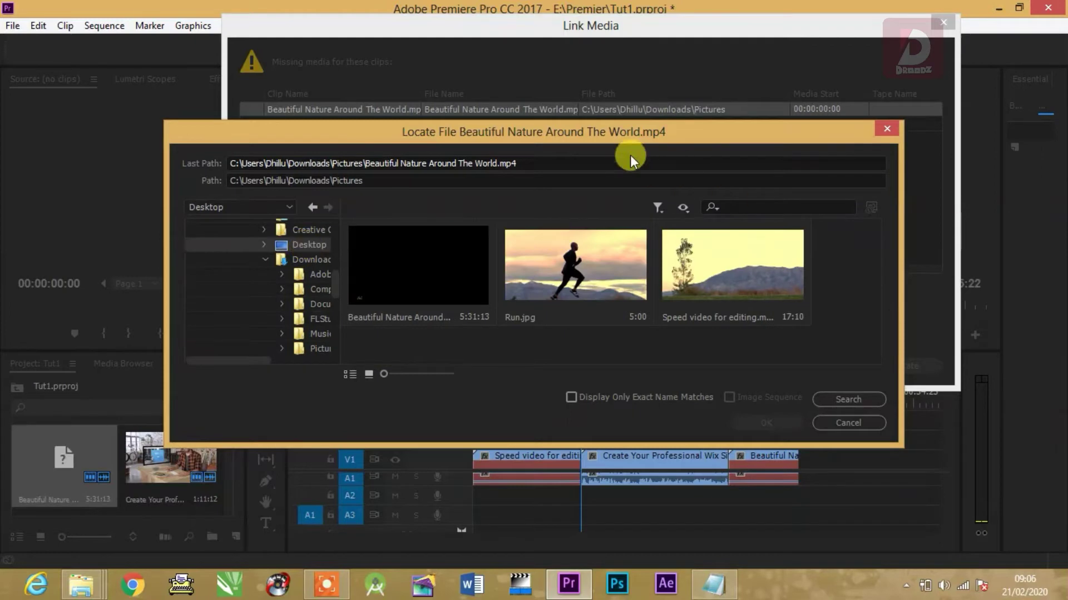
left_click_drag(492, 146, 521, 128)
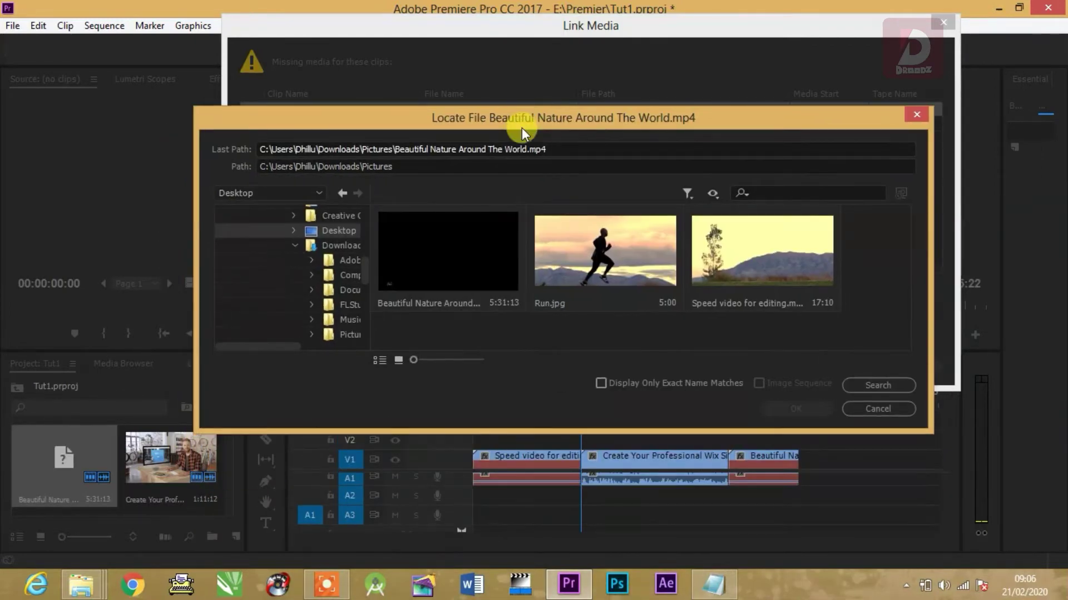
left_click(445, 264)
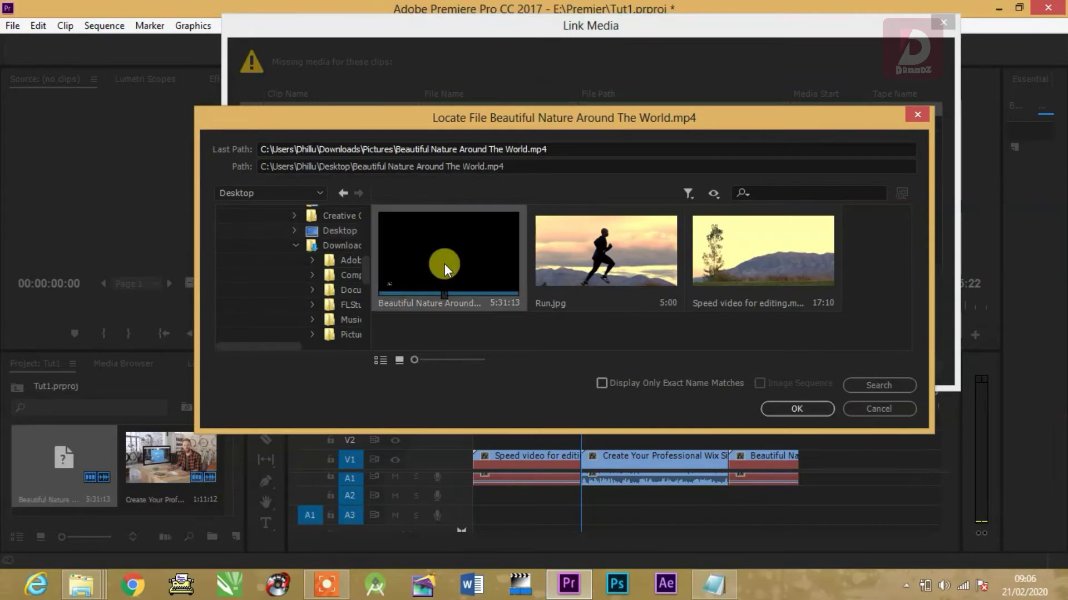
left_click(813, 411)
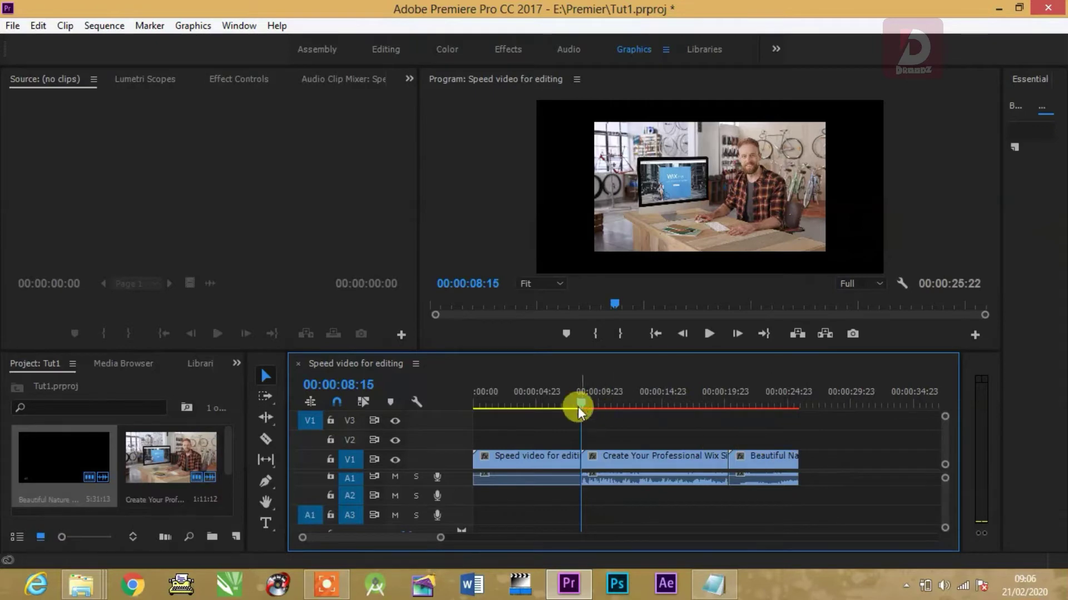
left_click_drag(620, 408, 595, 431)
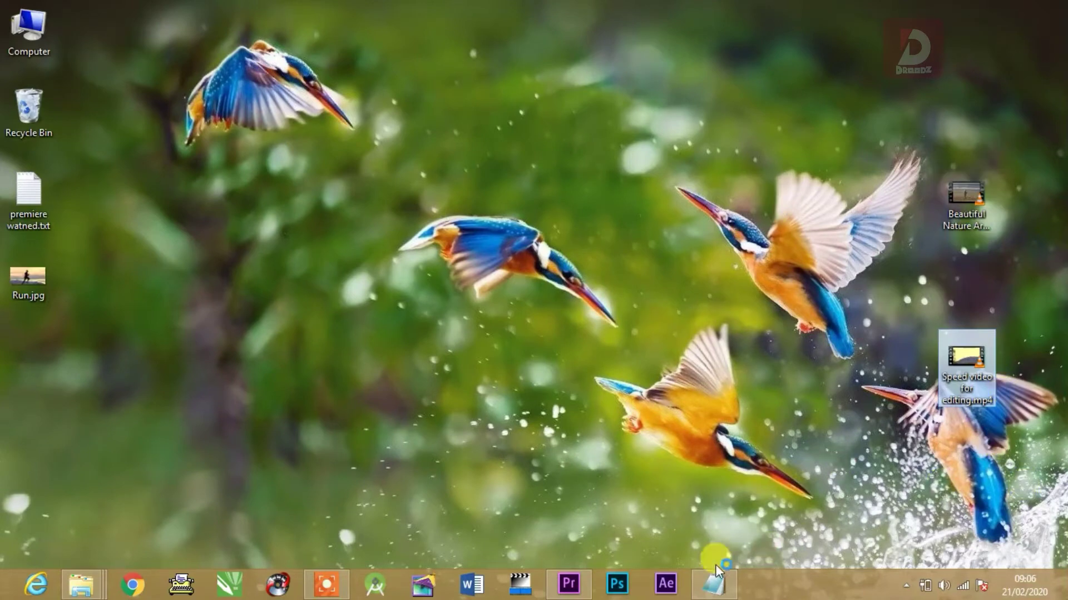
Move Beautiful Nature Around The World.mp4 and Speed video for editing.mp4 from the desktop back into Downloads\Pictures, and check the project in Premiere Pro
left_click(568, 583)
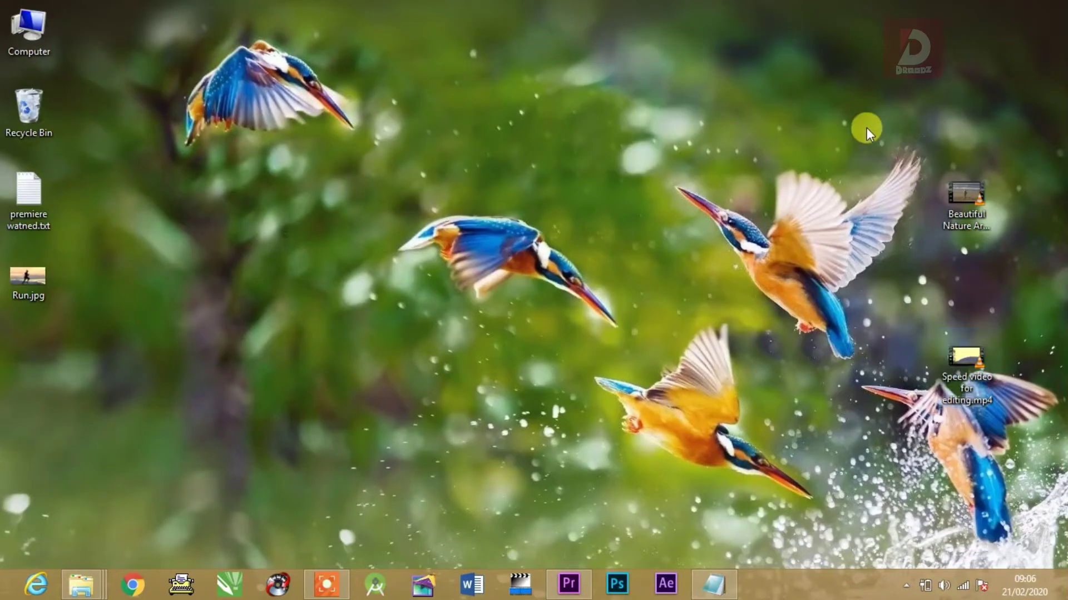
left_click_drag(845, 106, 1059, 460)
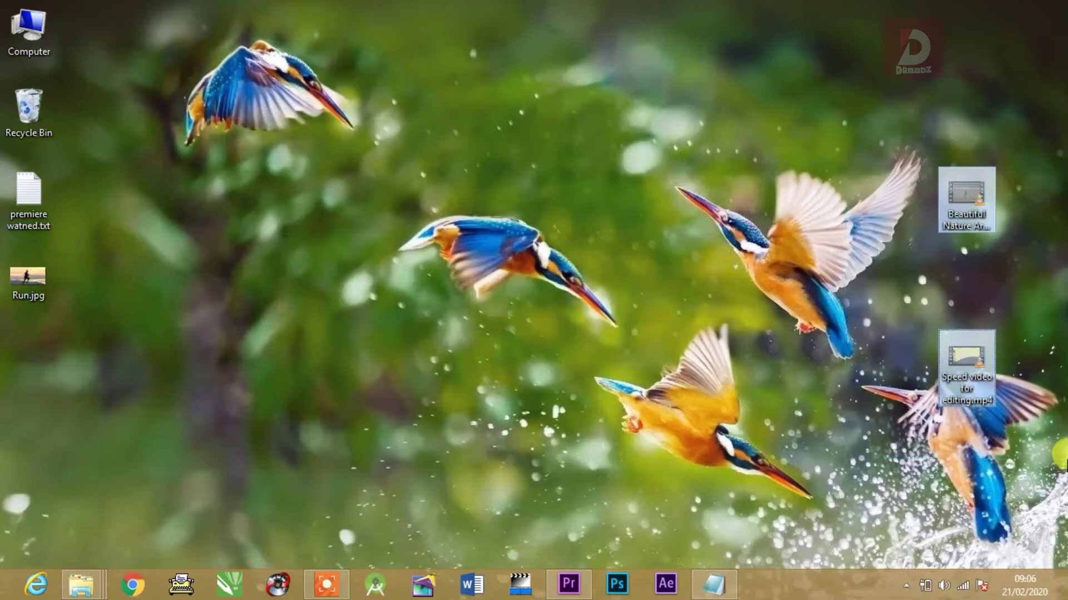
left_click(42, 22)
double_click(52, 31)
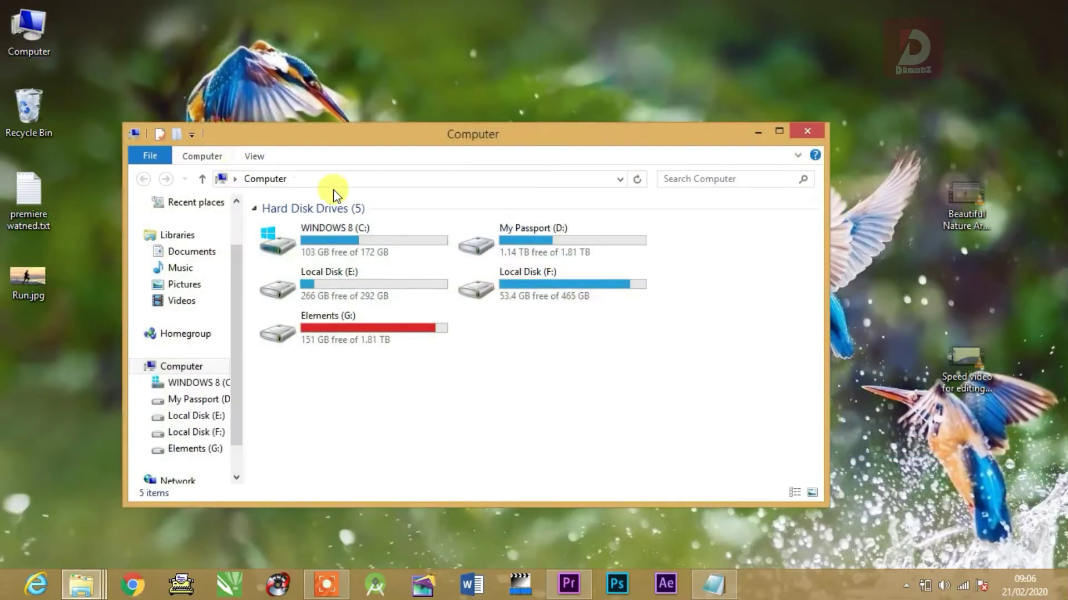
left_click_drag(235, 262, 240, 210)
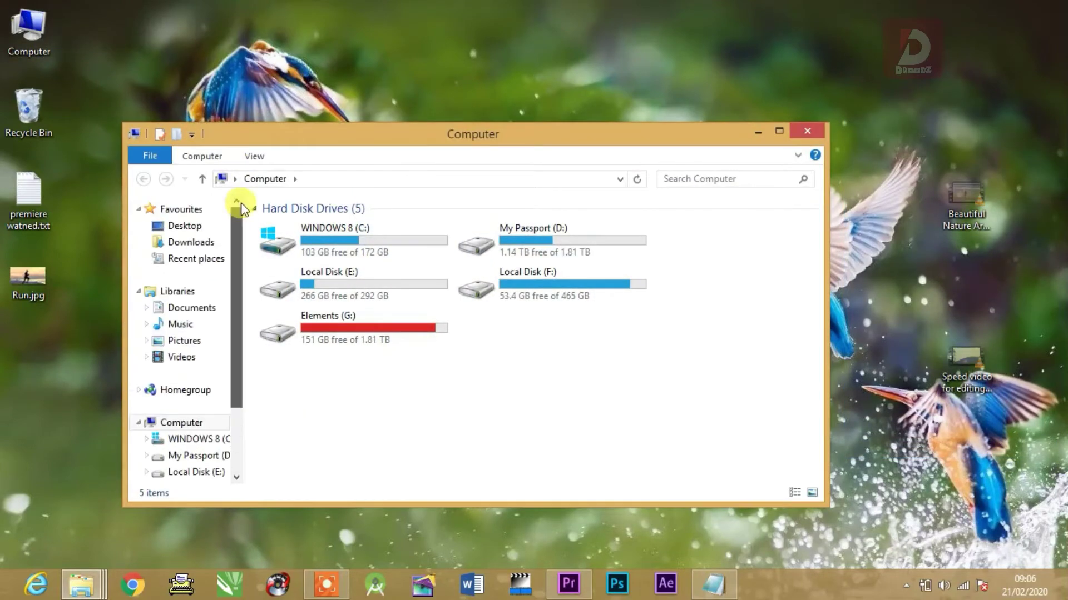
left_click(180, 241)
double_click(748, 245)
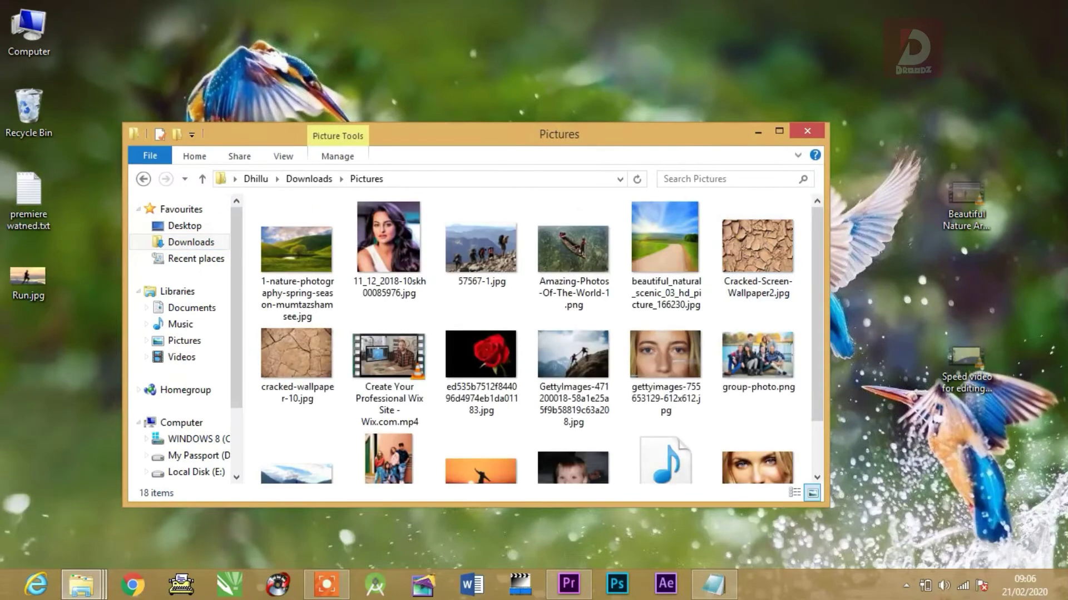
key("ctrl+v")
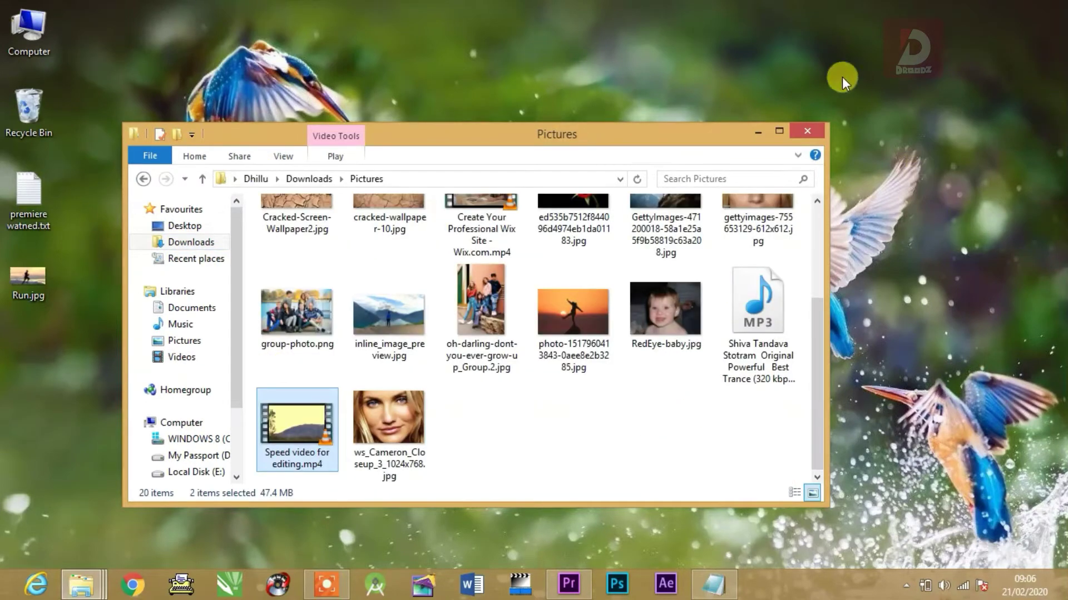
left_click(561, 590)
left_click(693, 404)
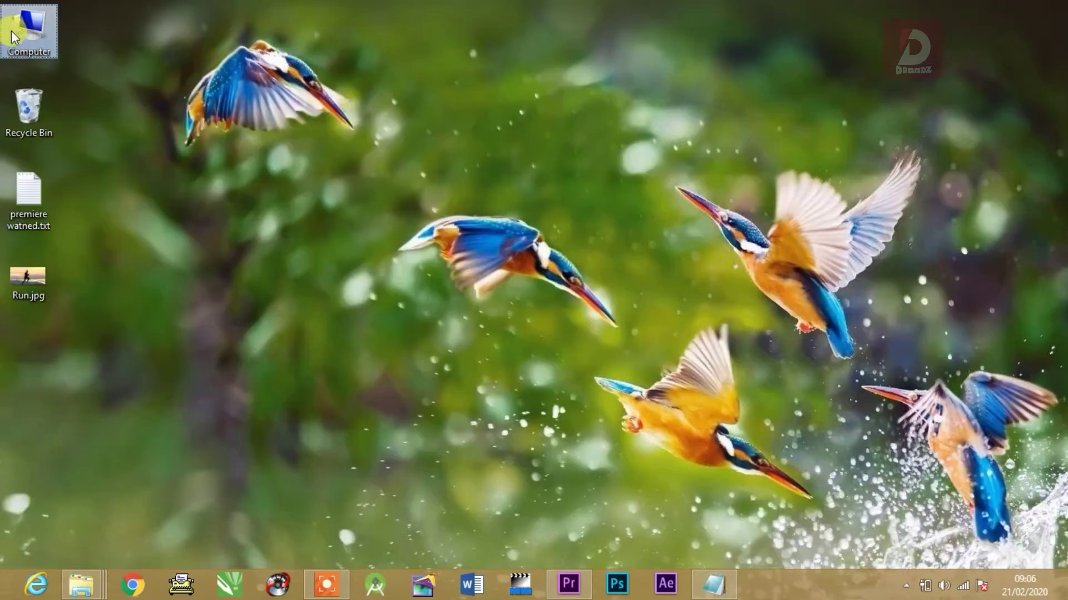
Move only Speed video for editing.mp4 from the Pictures folder inside Downloads to the desktop
double_click(29, 28)
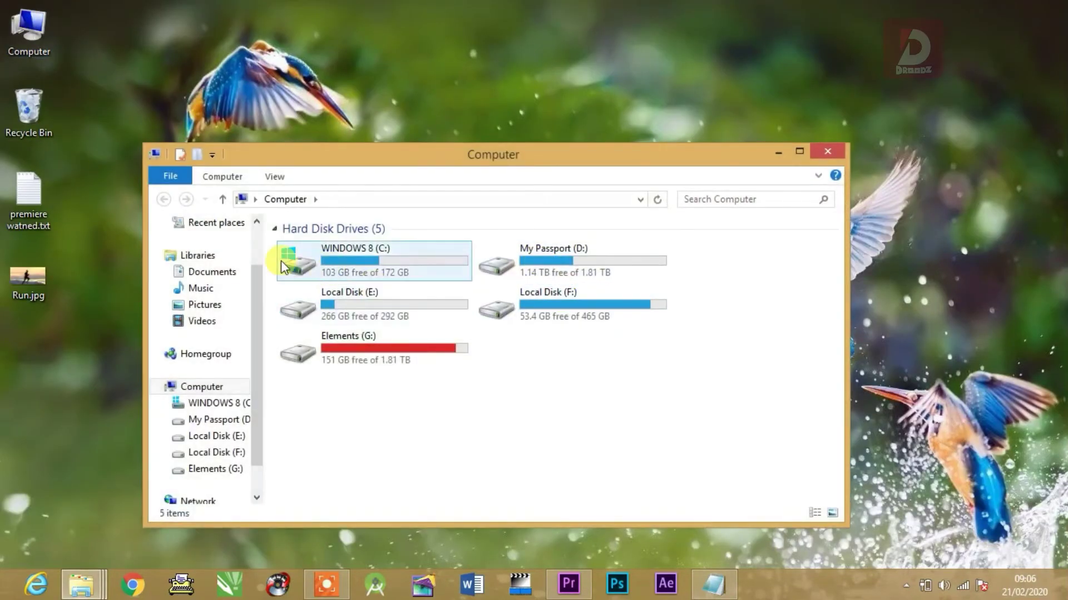
scroll(254, 275, "up", 1)
left_click(209, 264)
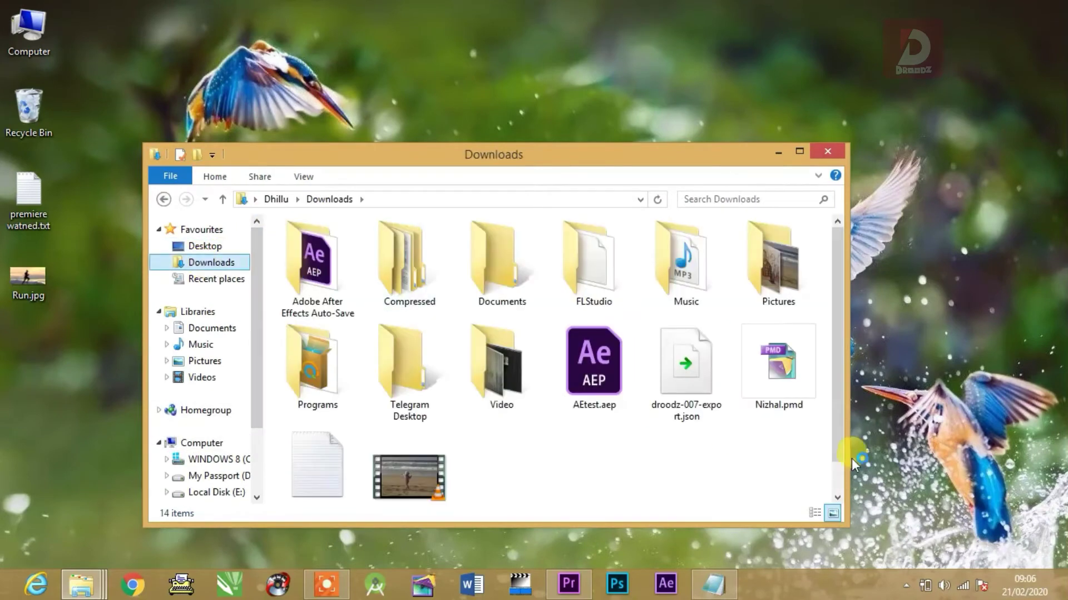
double_click(775, 272)
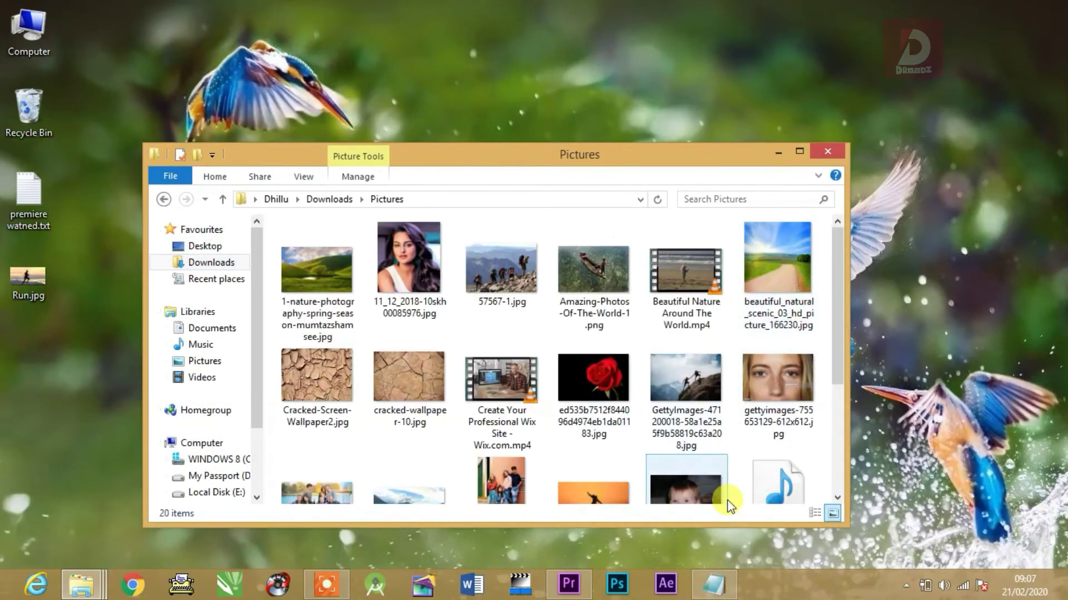
left_click_drag(841, 312, 850, 455)
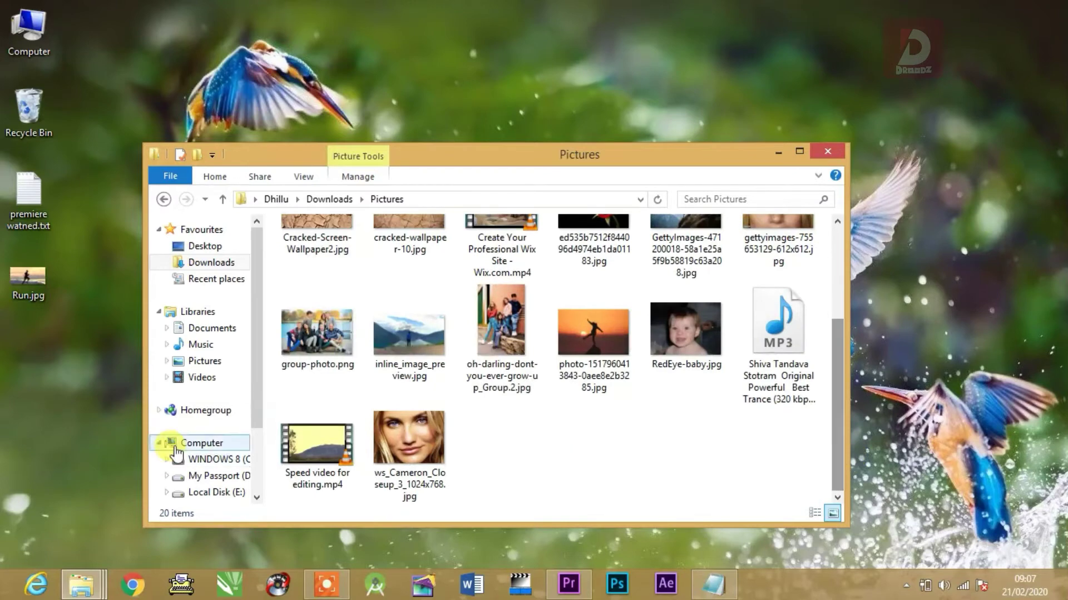
left_click(313, 453)
left_click_drag(329, 449, 933, 157)
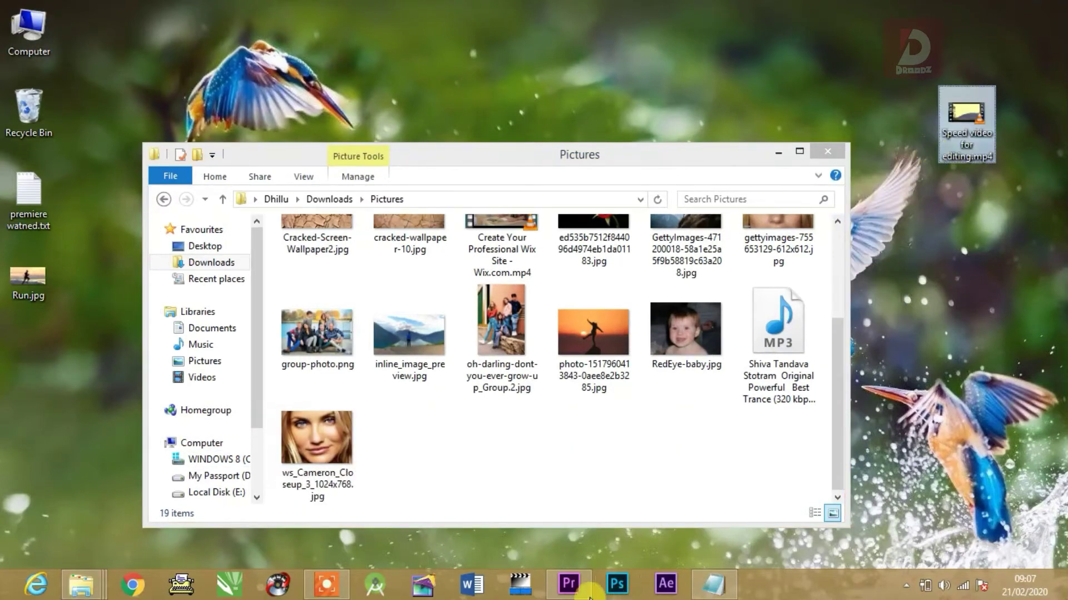
Switch to Premiere Pro, set the missing Speed video for editing.mp4 offline, and place the playhead on its timeline clip at 00:00:04:22
left_click(569, 585)
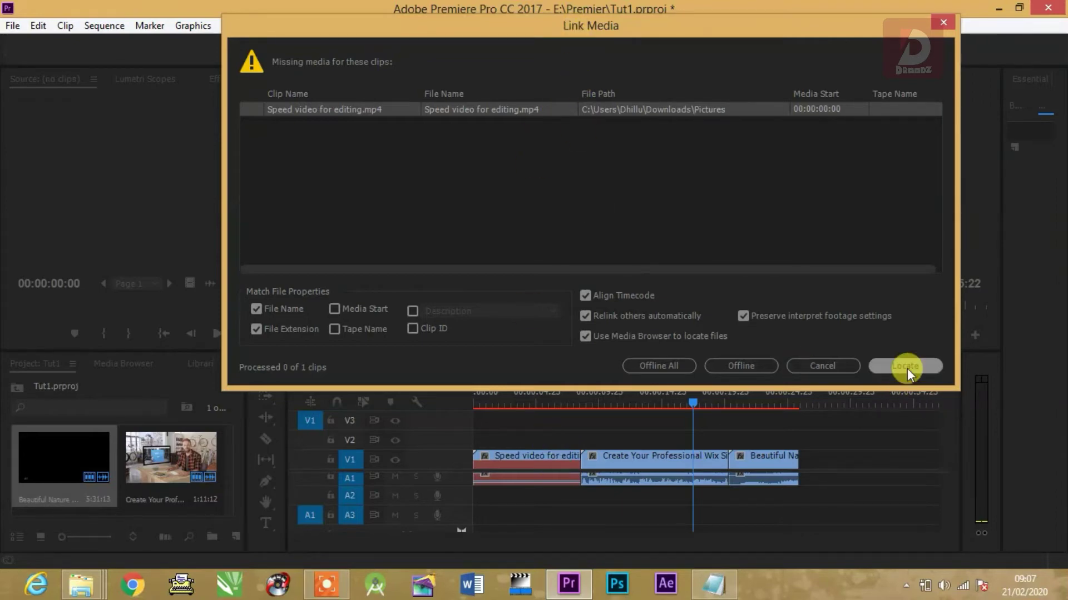
left_click(746, 366)
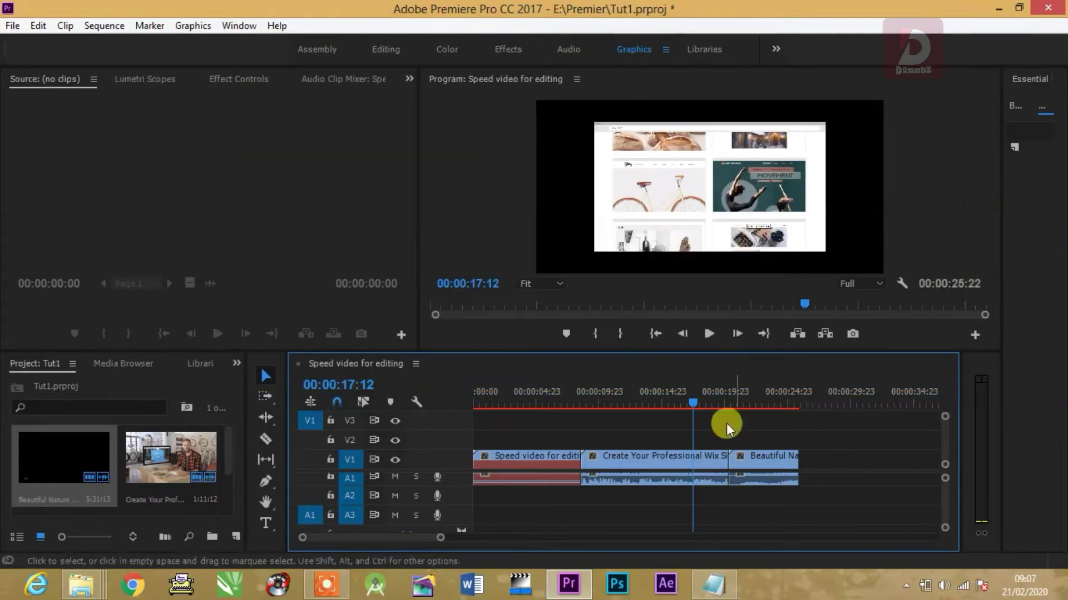
left_click_drag(693, 406, 539, 420)
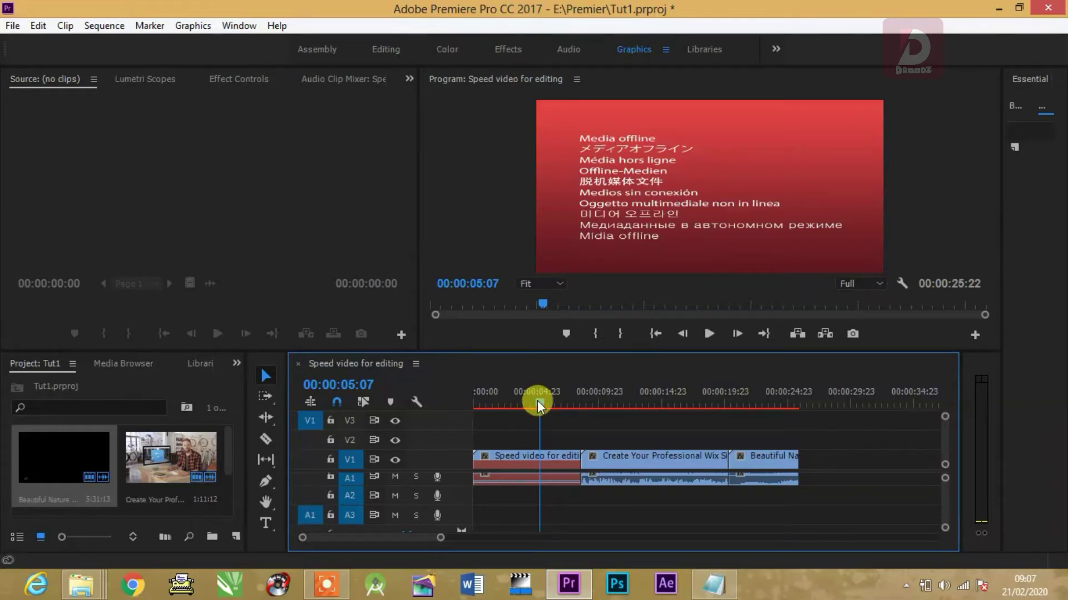
mouse_move(539, 405)
left_mouse_down()
mouse_move(495, 400)
mouse_move(535, 406)
left_mouse_up()
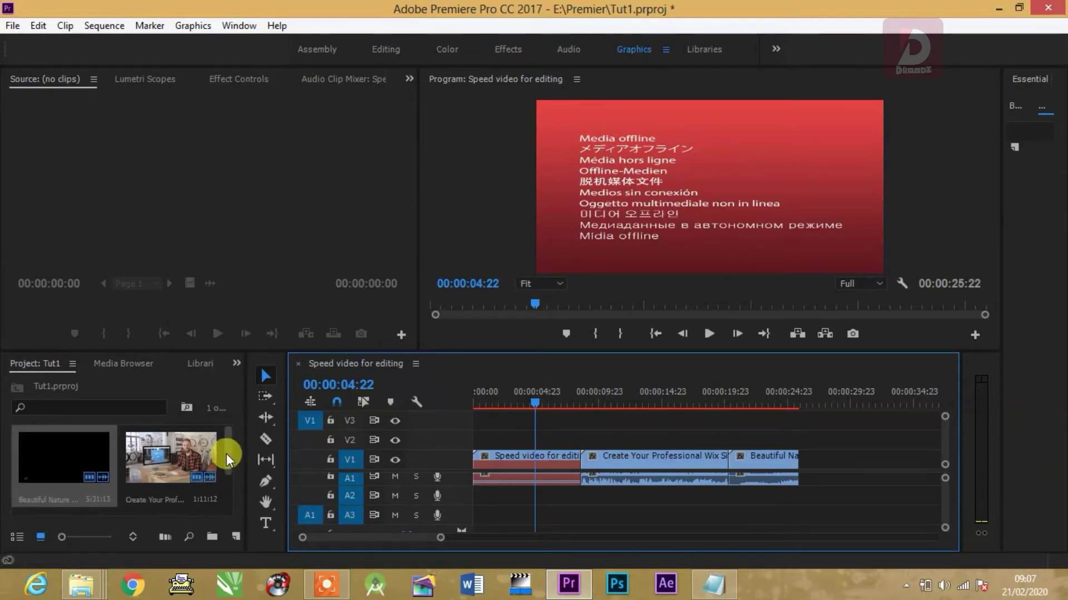
Replace the footage of the offline Speed video for editing.mp4 project clip with Speed video for editing.mp4 from the Desktop folder
left_click_drag(226, 448, 232, 517)
left_click(70, 479)
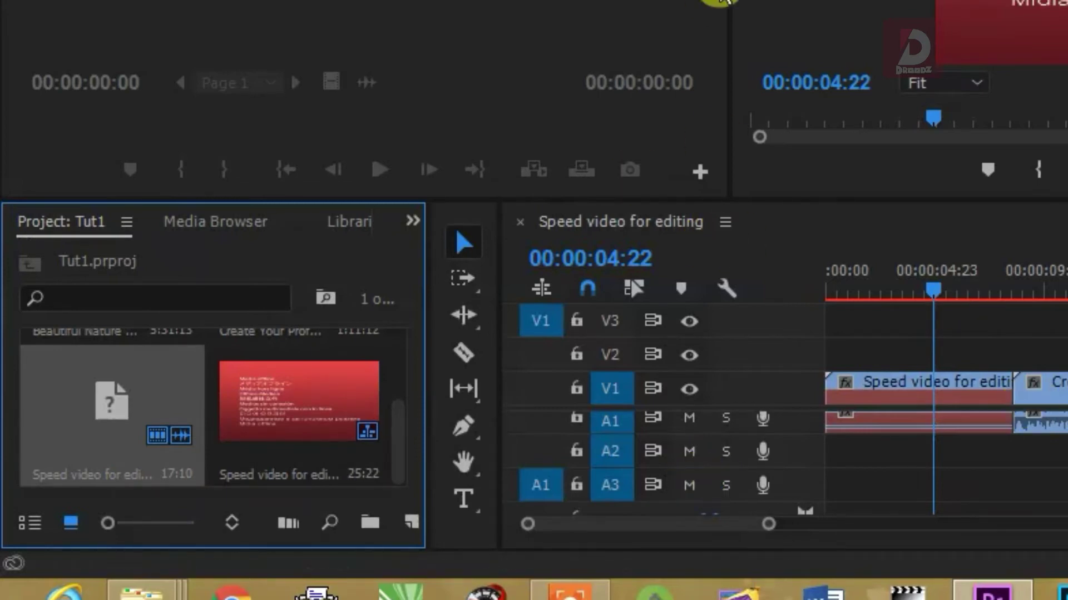
left_click(892, 516)
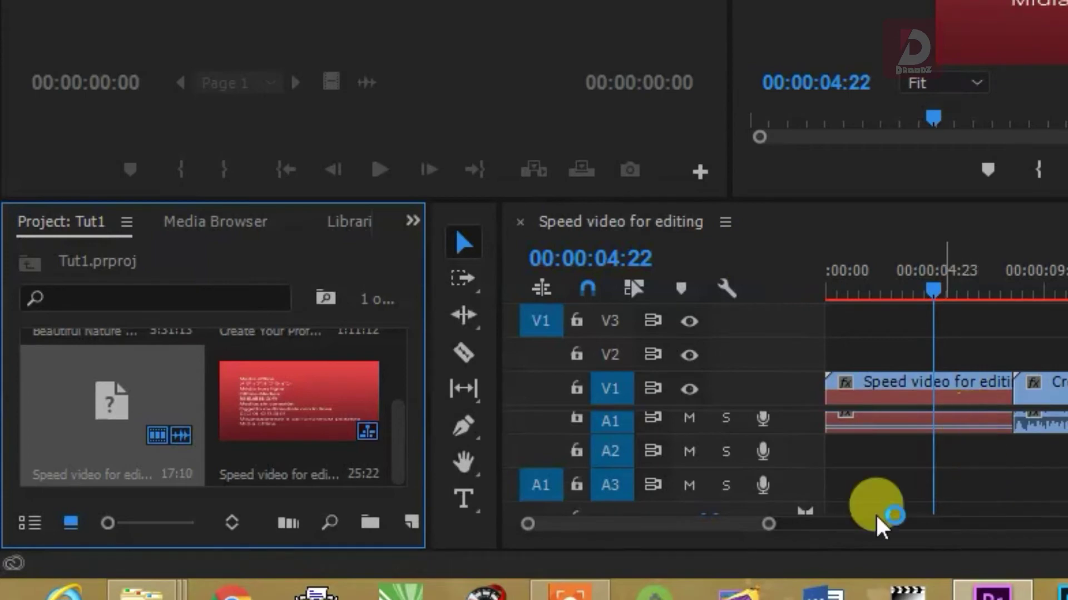
right_click(113, 408)
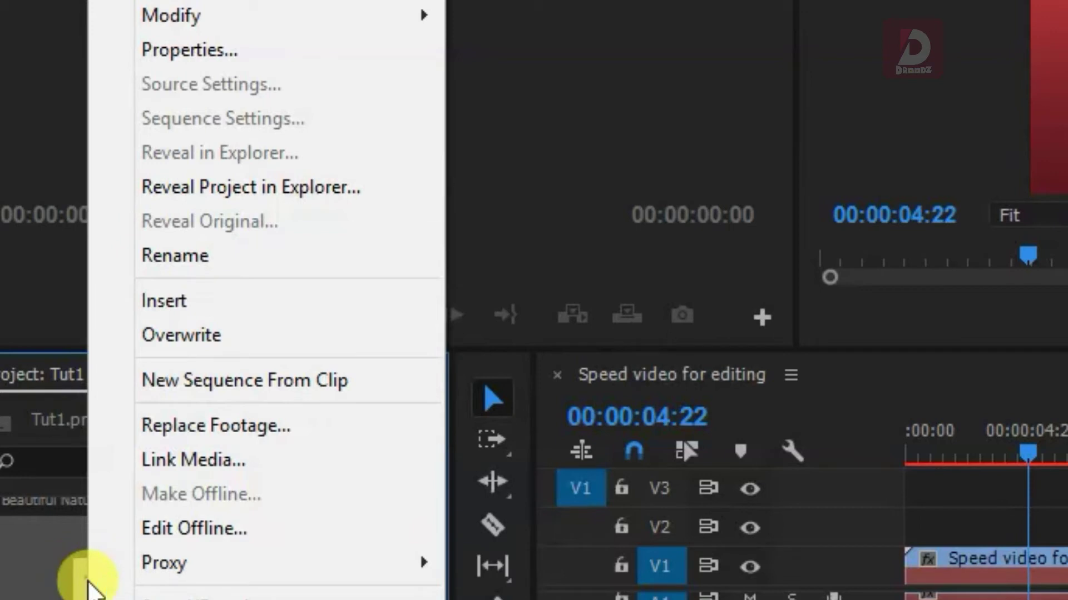
left_click(274, 424)
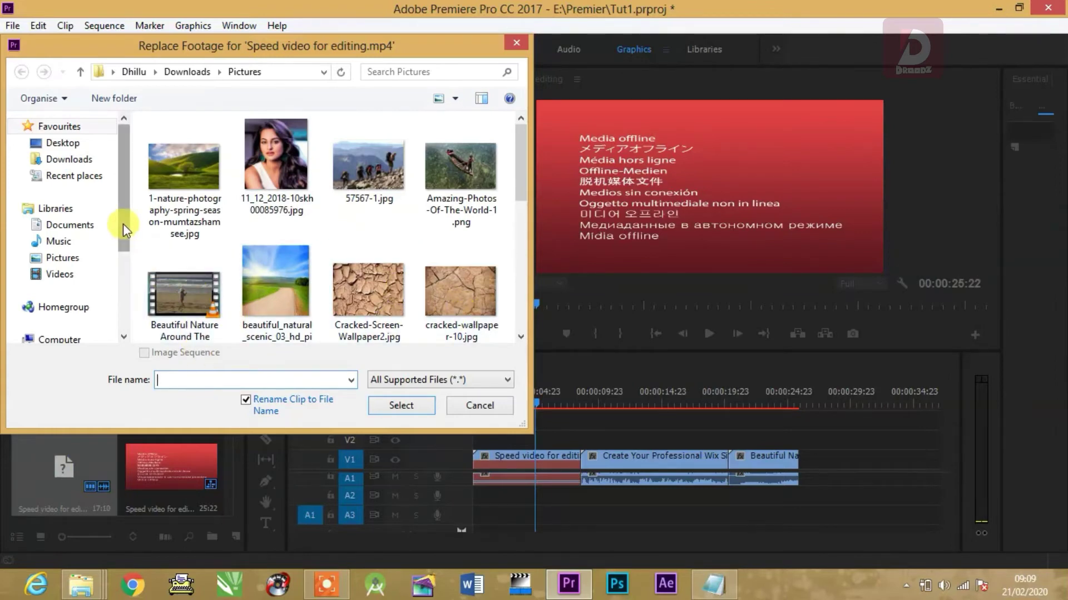
left_click(74, 146)
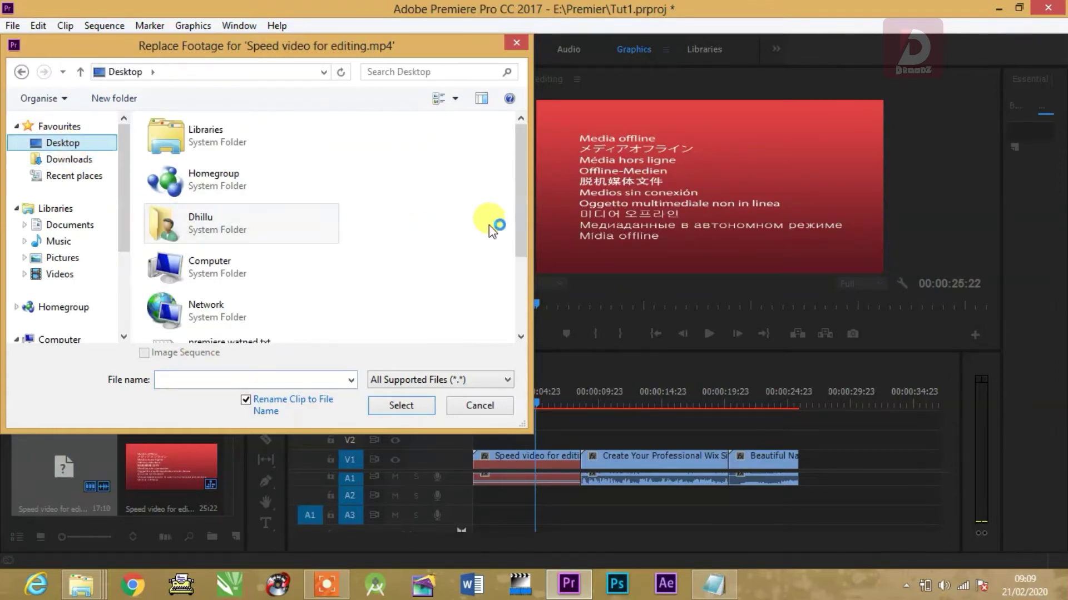
left_click_drag(516, 198, 519, 267)
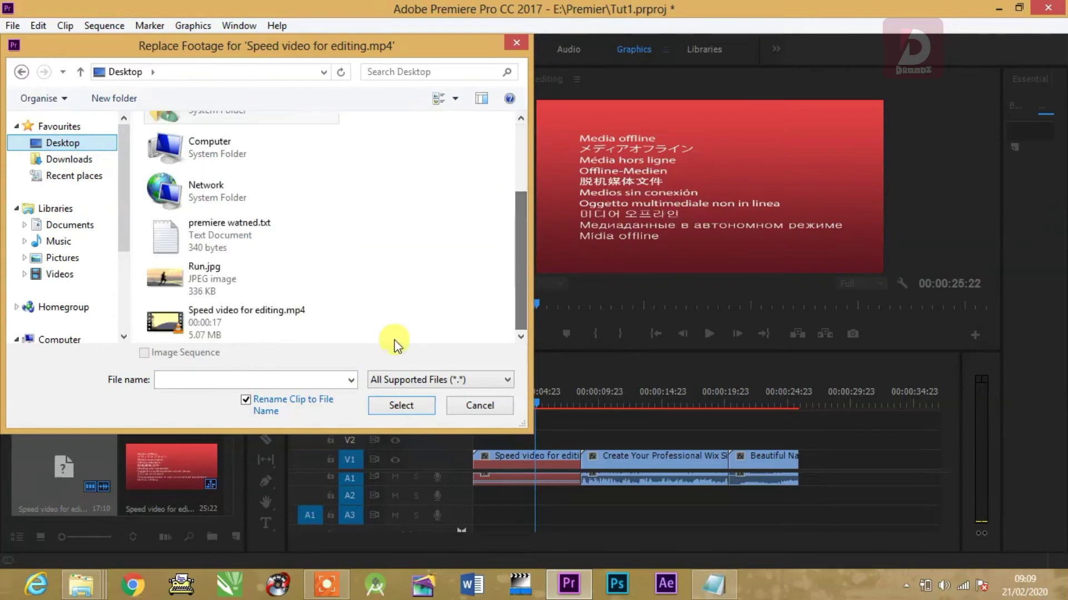
left_click(187, 321)
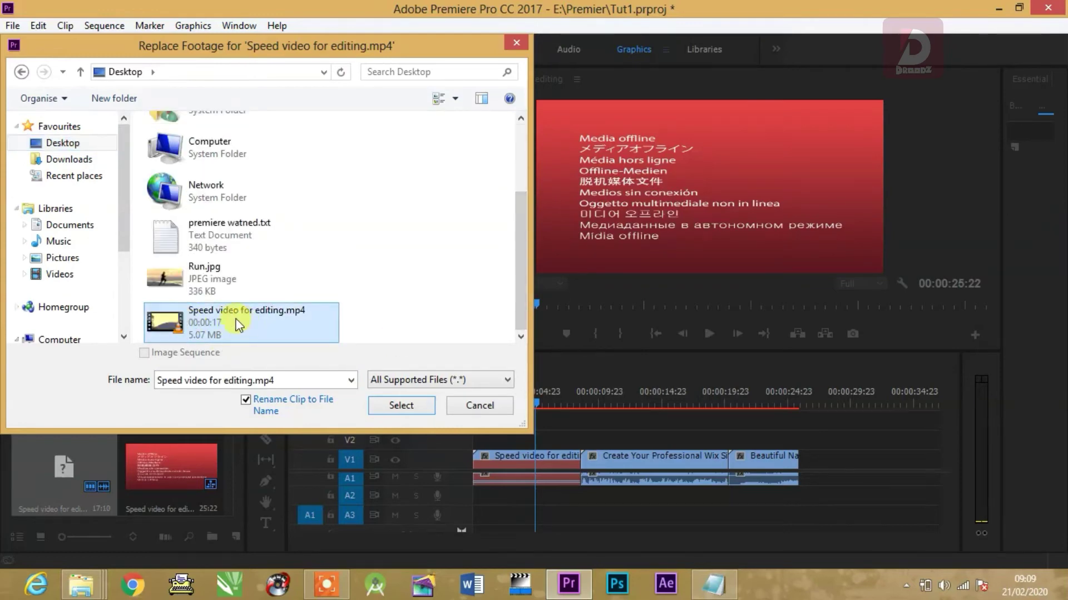
left_click(403, 405)
left_click(412, 406)
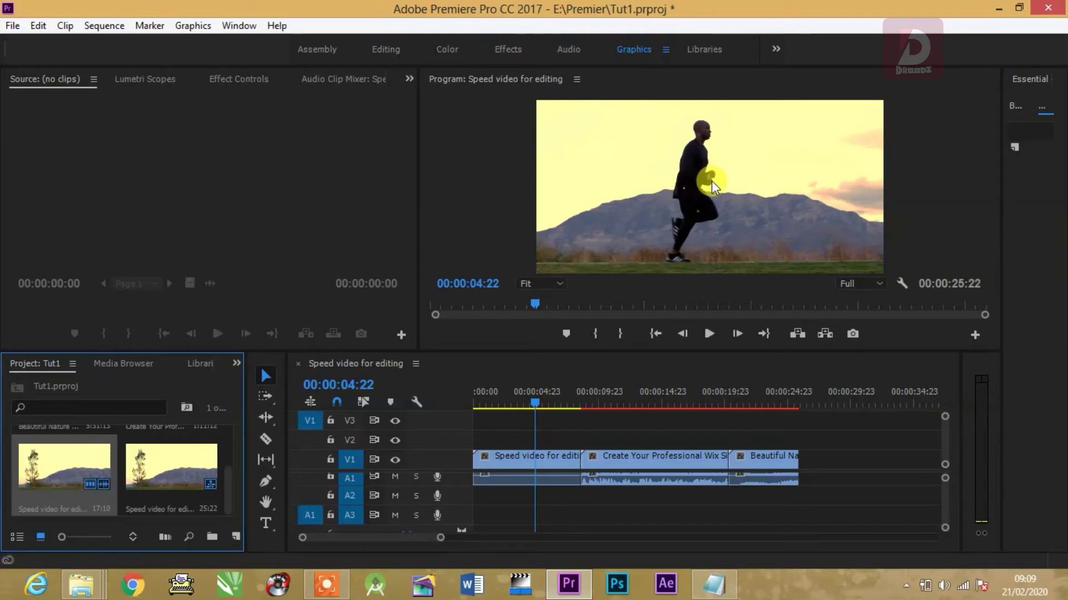
Move Speed video for editing.mp4 from the desktop back into Downloads\Pictures, and check its clip in Premiere Pro
key("super+d")
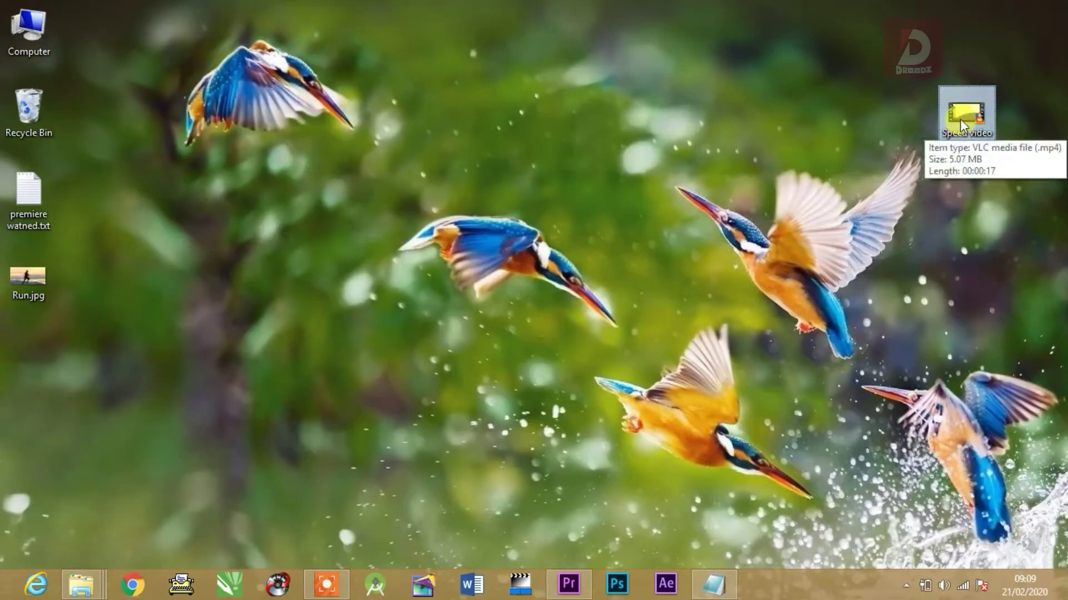
double_click(28, 27)
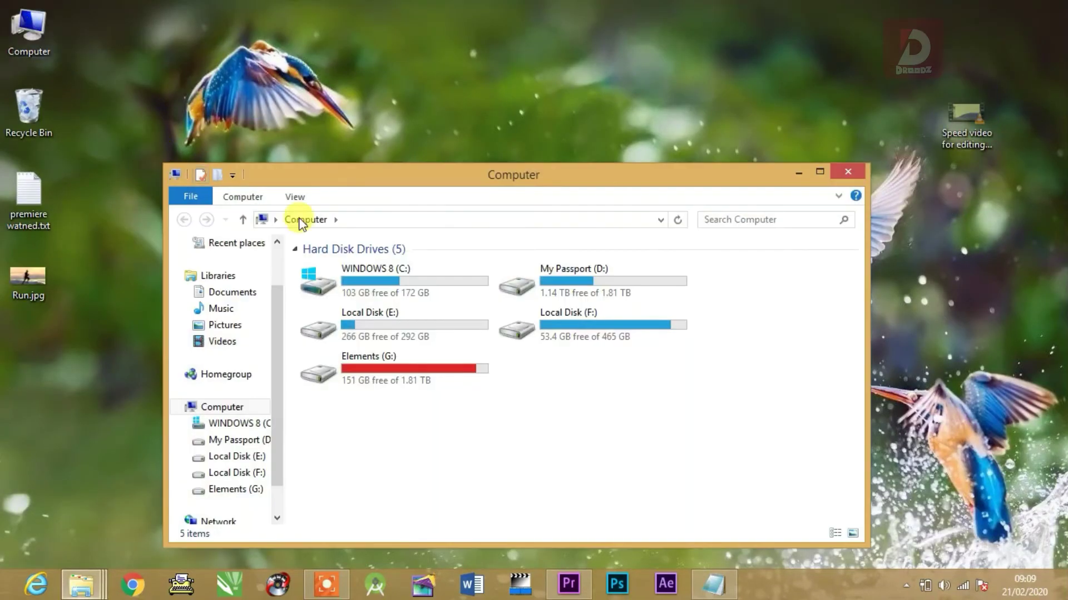
scroll(267, 316, "up", 2)
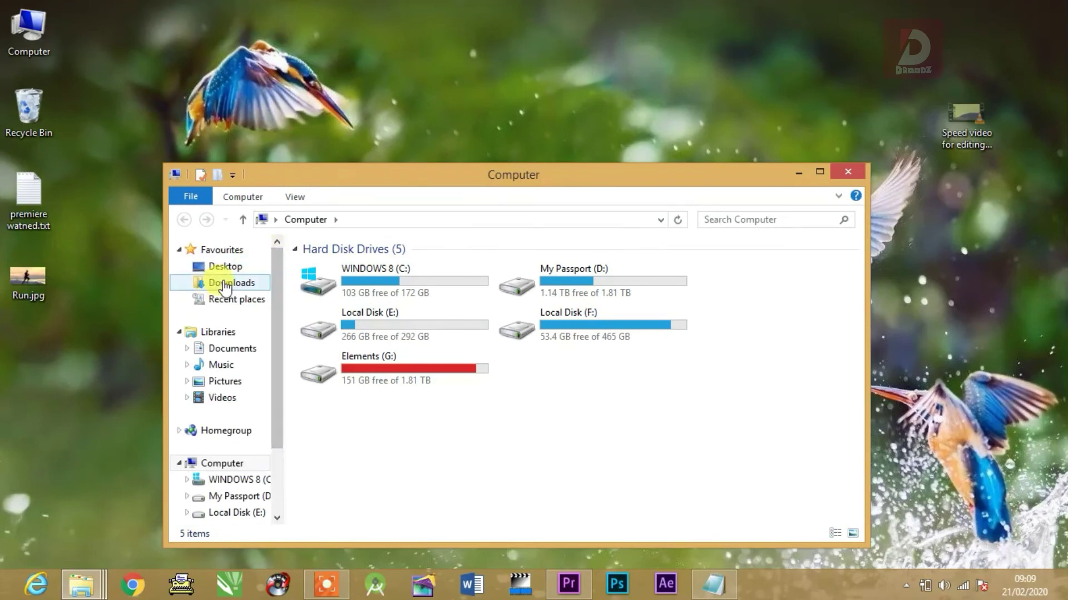
left_click(225, 285)
left_click(776, 285)
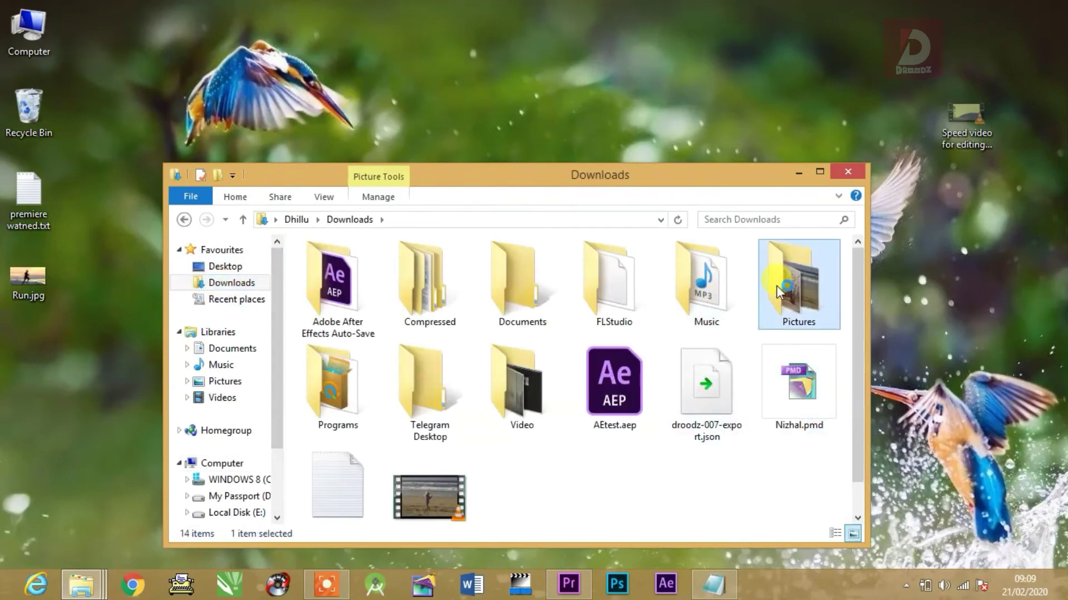
double_click(776, 286)
key("ctrl+v")
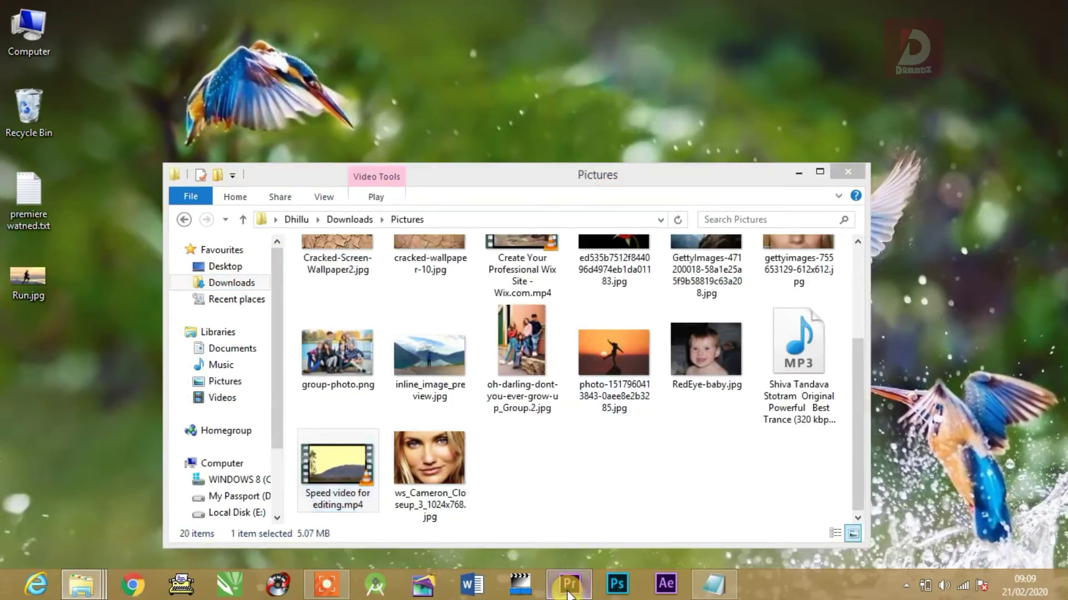
left_click(568, 593)
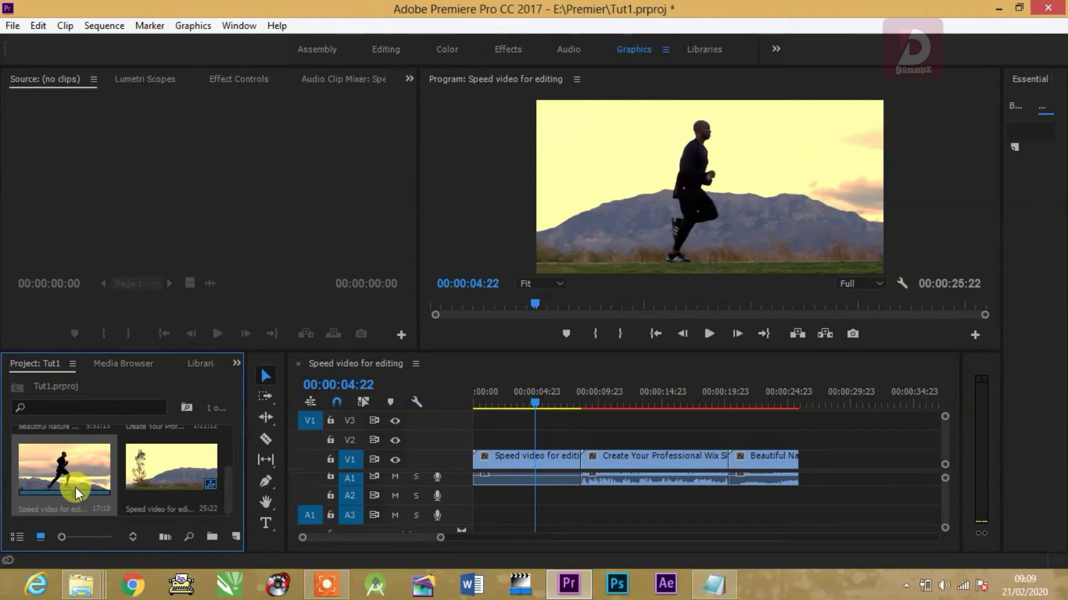
Move Beautiful Nature Around The World.mp4 from the Pictures folder inside Downloads to the desktop, and close the folder window
key("super+d")
double_click(25, 19)
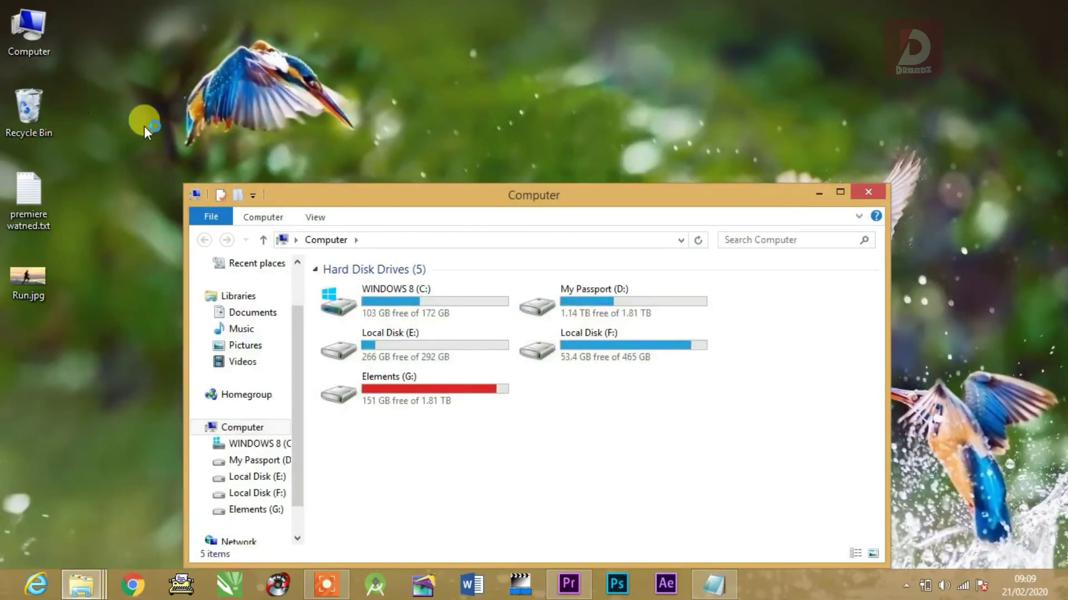
left_click(297, 262)
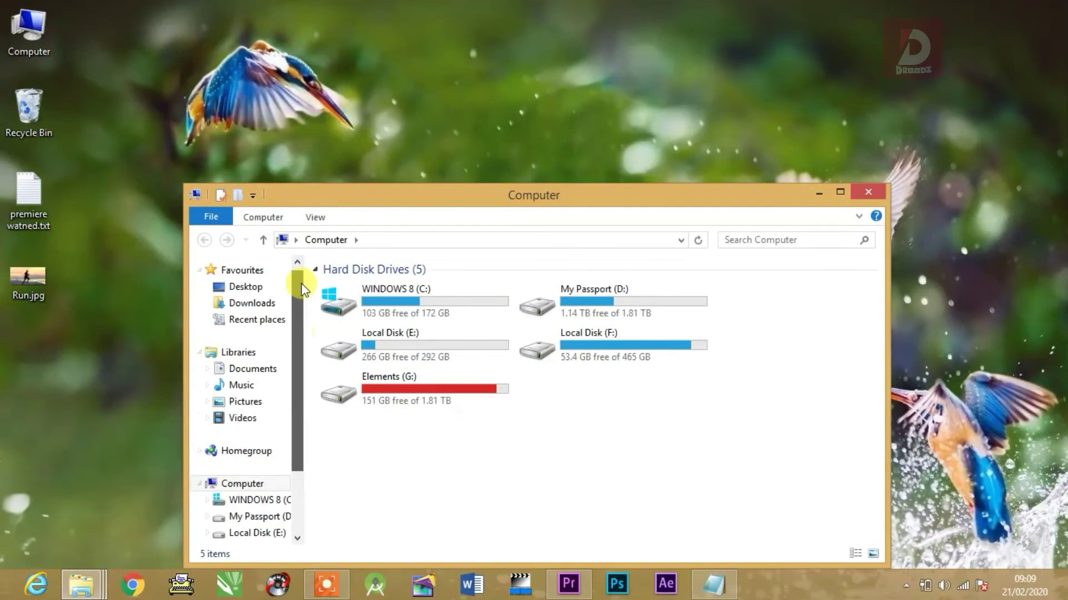
left_click(249, 303)
double_click(820, 314)
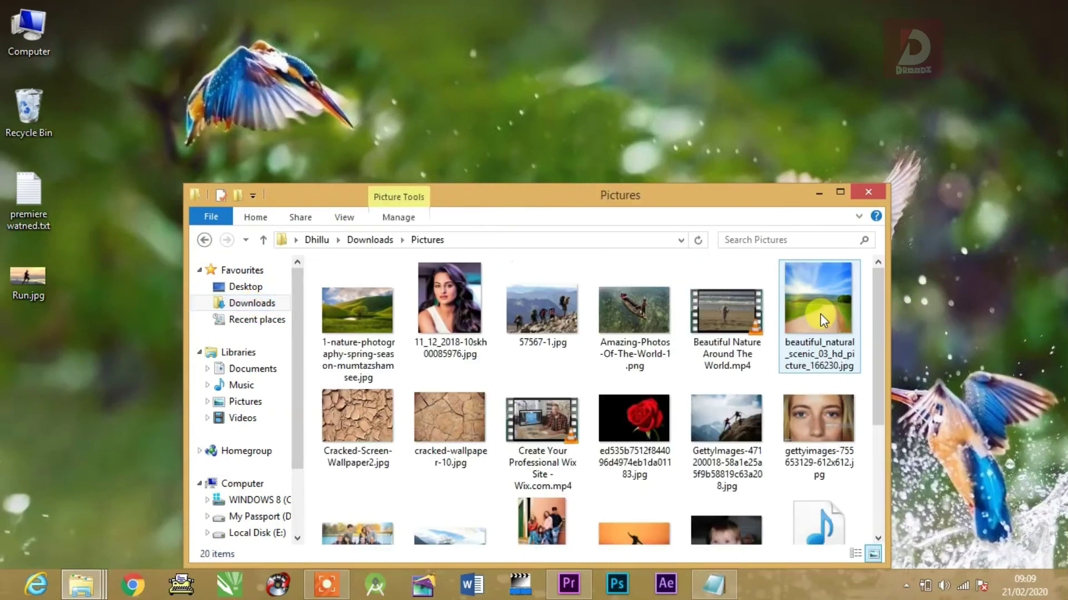
left_click_drag(884, 412, 874, 366)
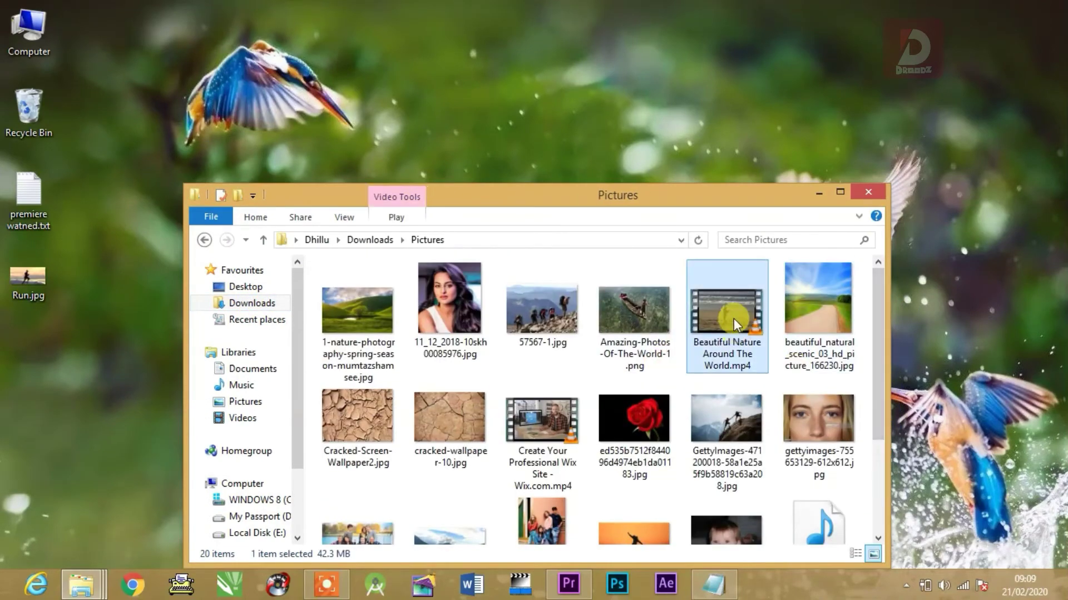
left_click_drag(732, 319, 759, 125)
left_click(867, 192)
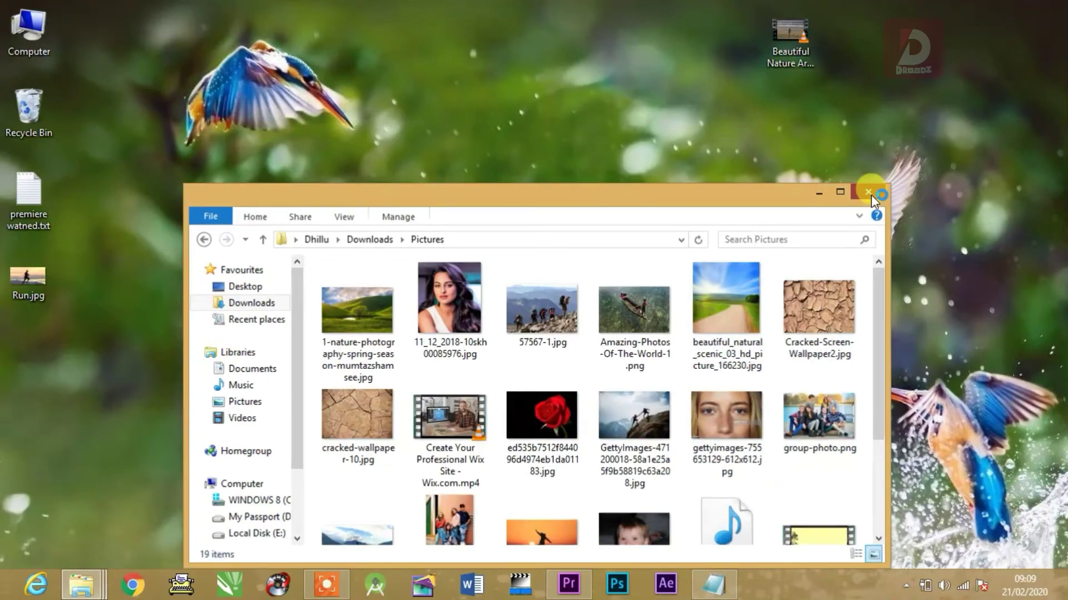
Switch to Premiere Pro, dismiss Link Media without relinking, and place the playhead on the offline Beautiful Nature clip at 00:00:21:16
left_click(568, 584)
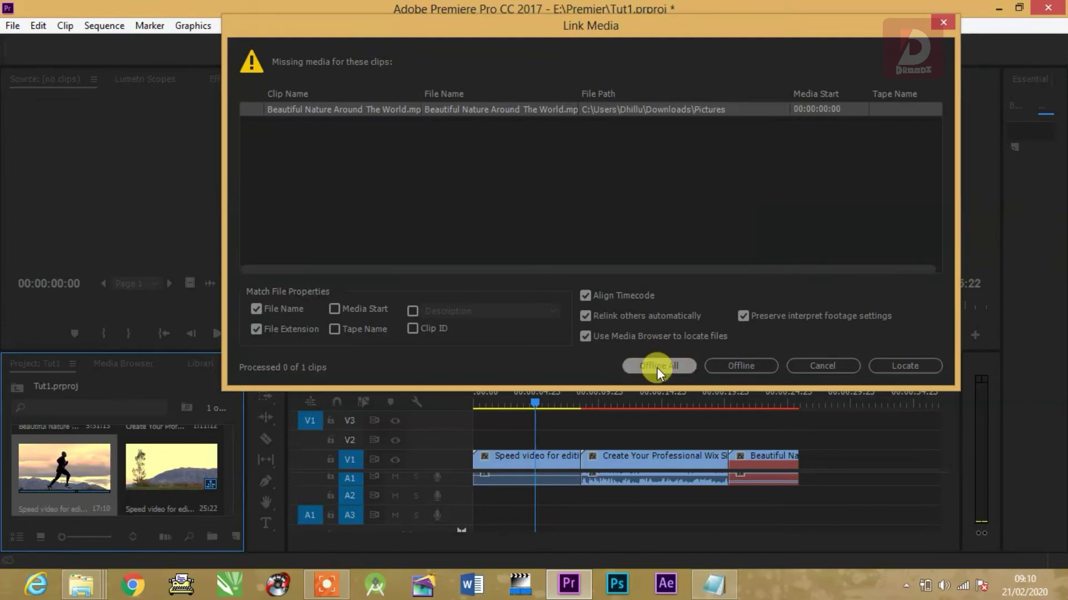
left_click(918, 366)
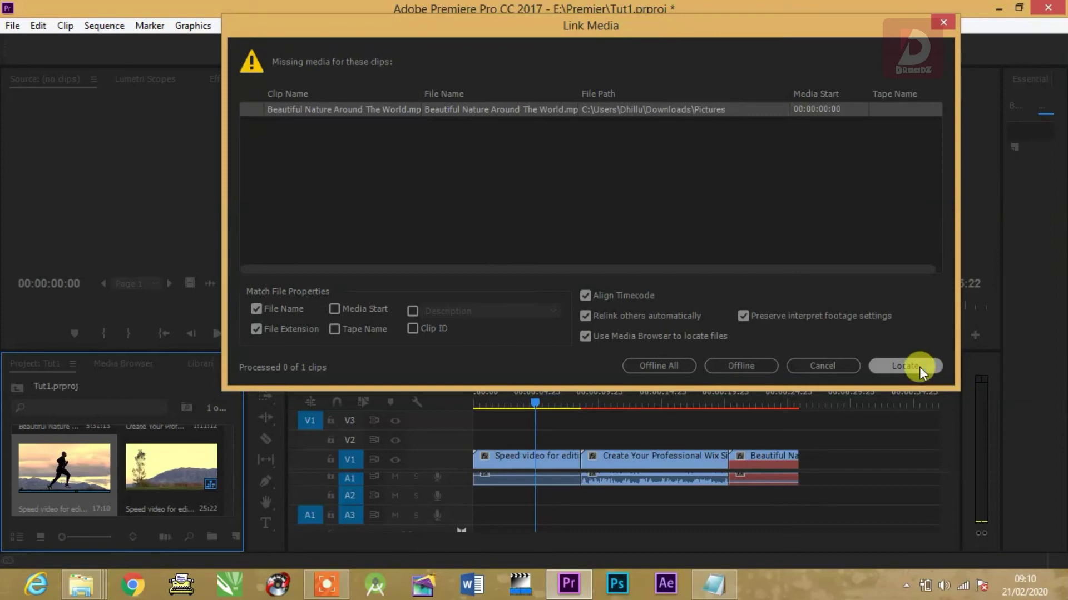
left_click(943, 23)
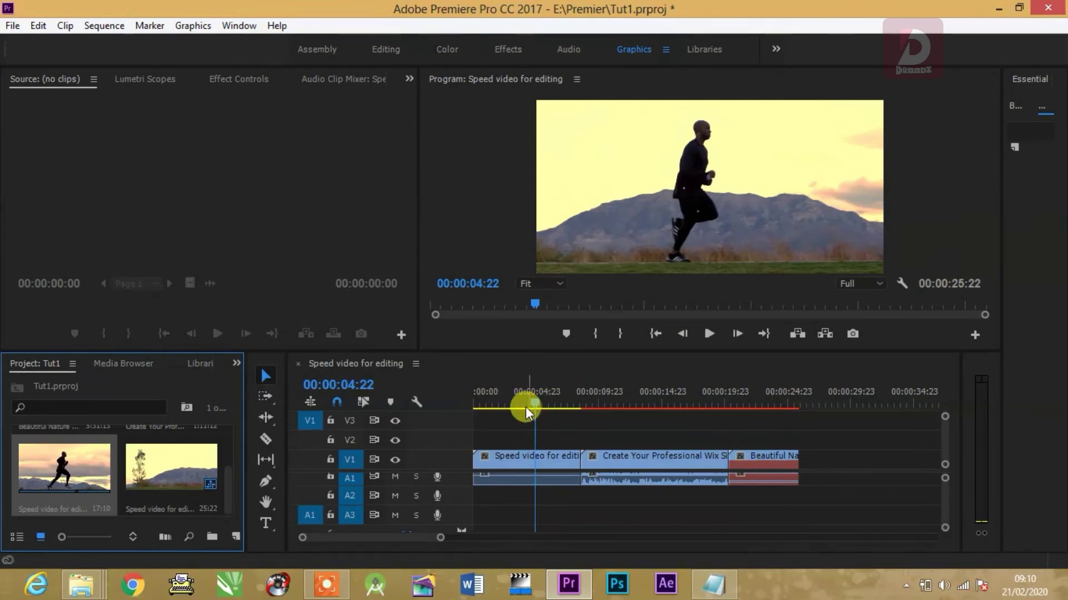
left_click_drag(525, 406, 748, 410)
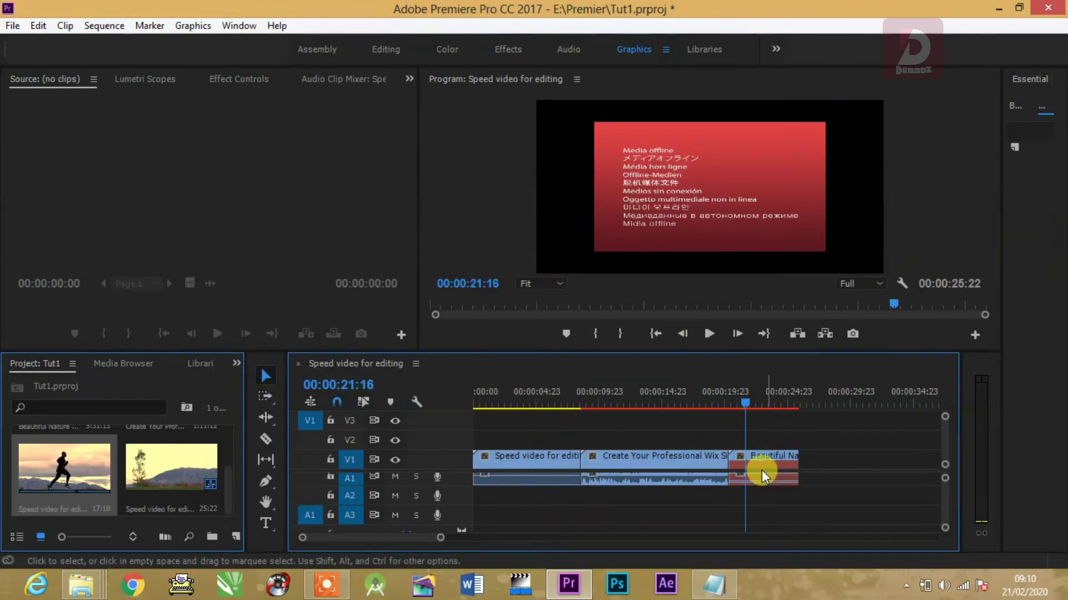
Replace the offline Beautiful Nature footage with the 1-nature-photography-spring-season JPG from Pictures, accepting the audio removal, and check the clip up to 00:00:24:02
left_click_drag(227, 481, 235, 431)
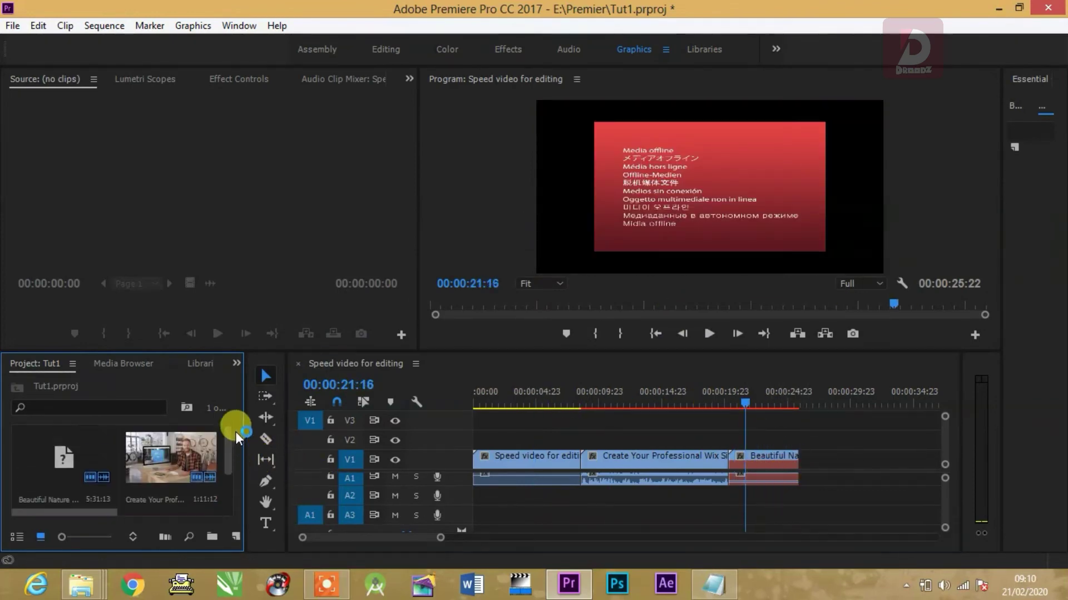
right_click(68, 459)
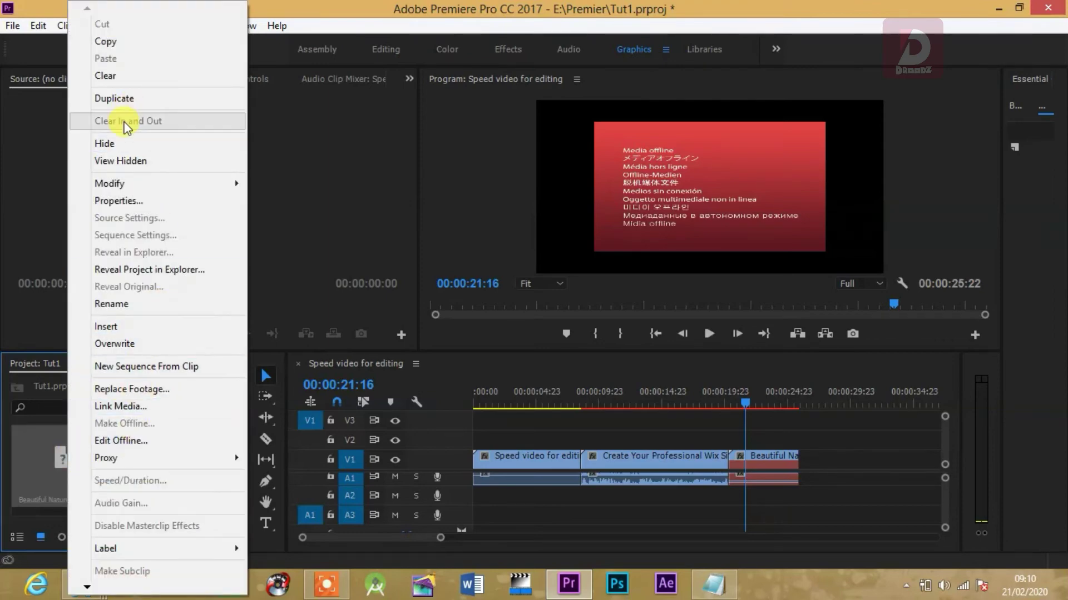
left_click(138, 390)
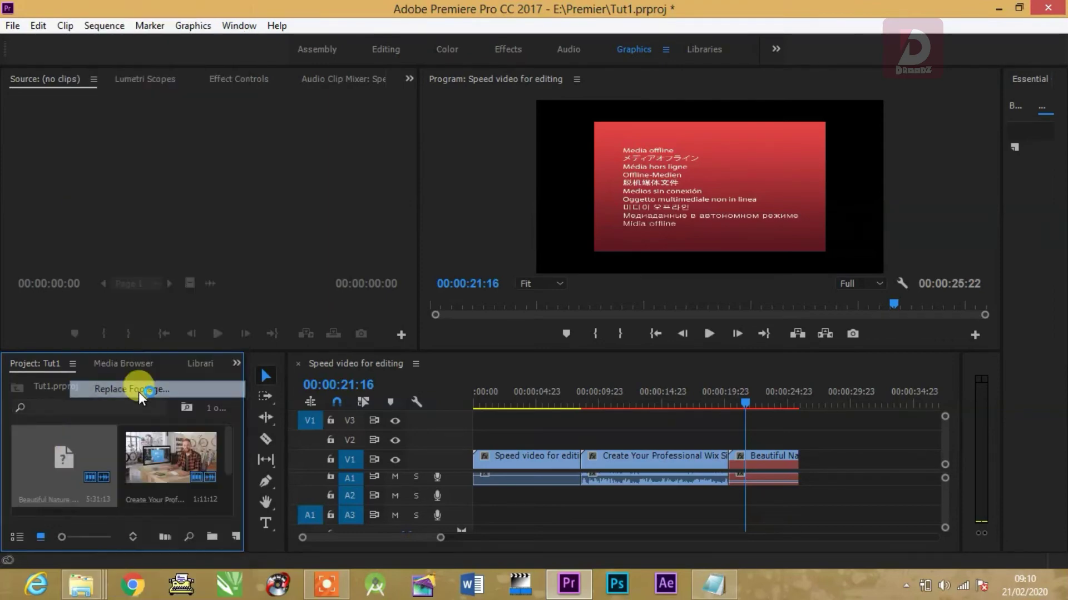
left_click(186, 172)
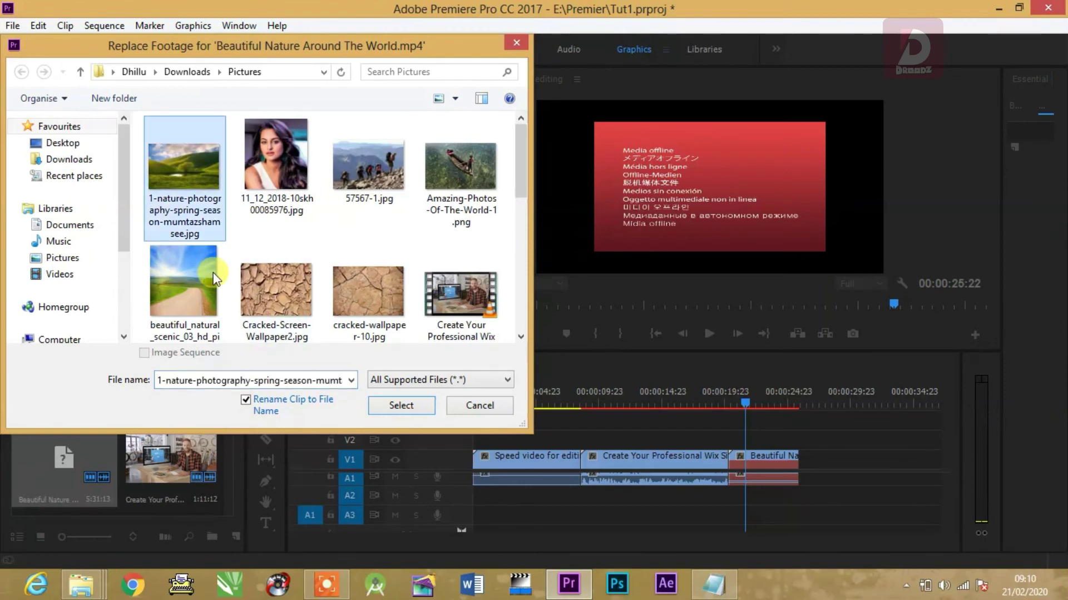
left_click(404, 406)
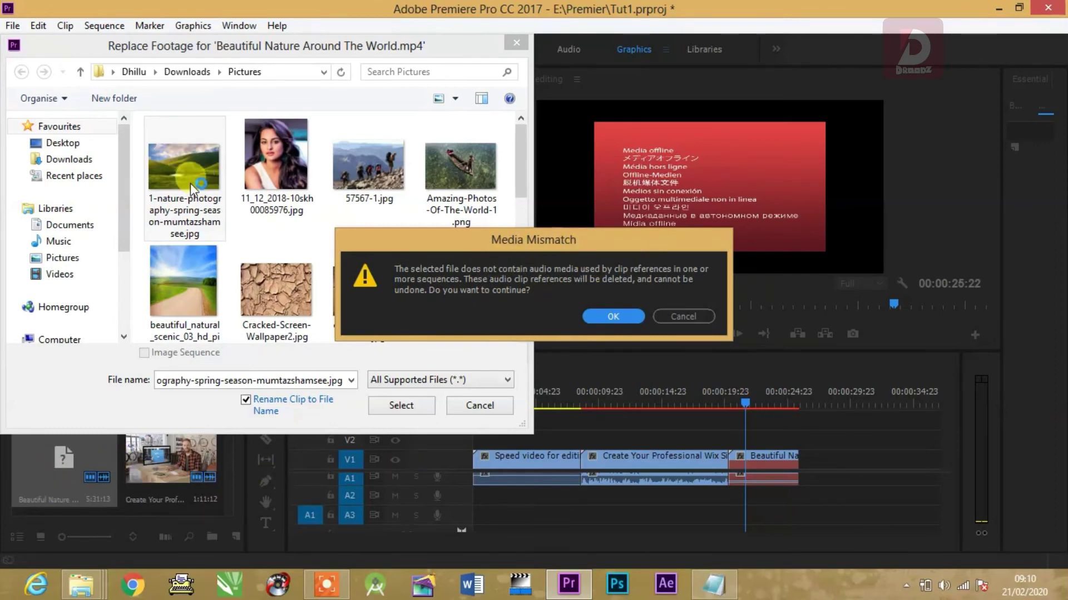
left_click(615, 314)
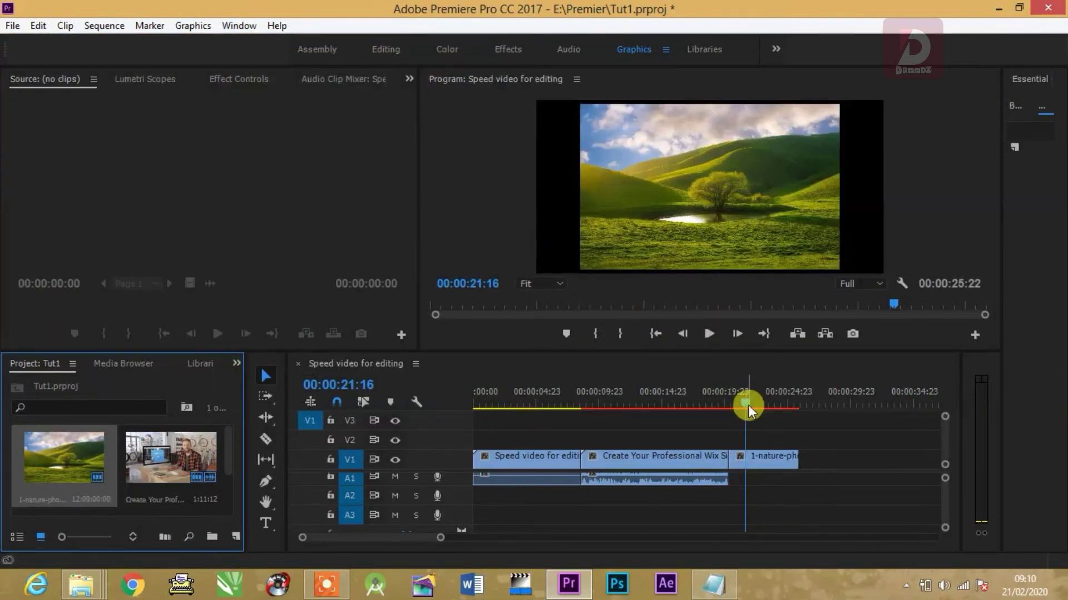
mouse_move(749, 405)
left_mouse_down()
mouse_move(795, 405)
mouse_move(747, 406)
mouse_move(779, 412)
left_mouse_up()
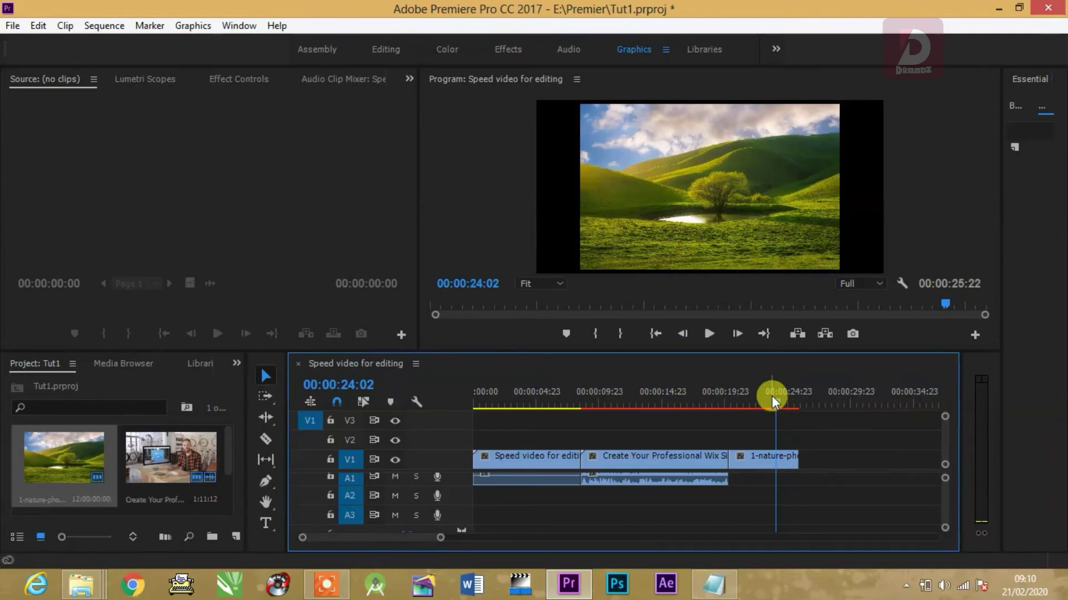
Split the Create Your Professional Wix Site clip on V1 into seven segments with the Razor tool, and set the playhead to 00:00:13:02
left_click(645, 406)
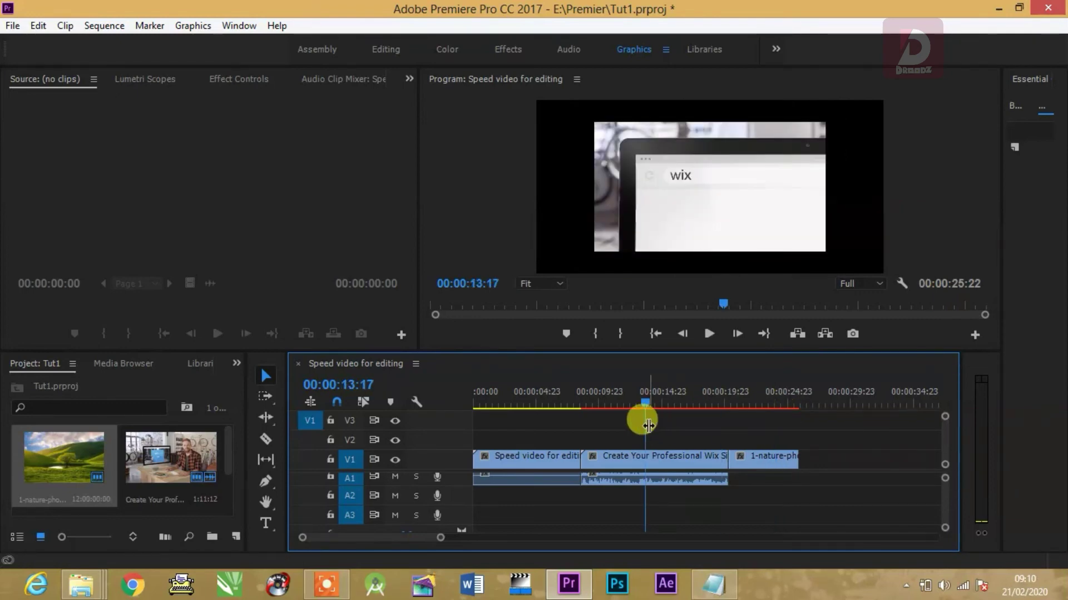
key("c")
left_click(609, 458)
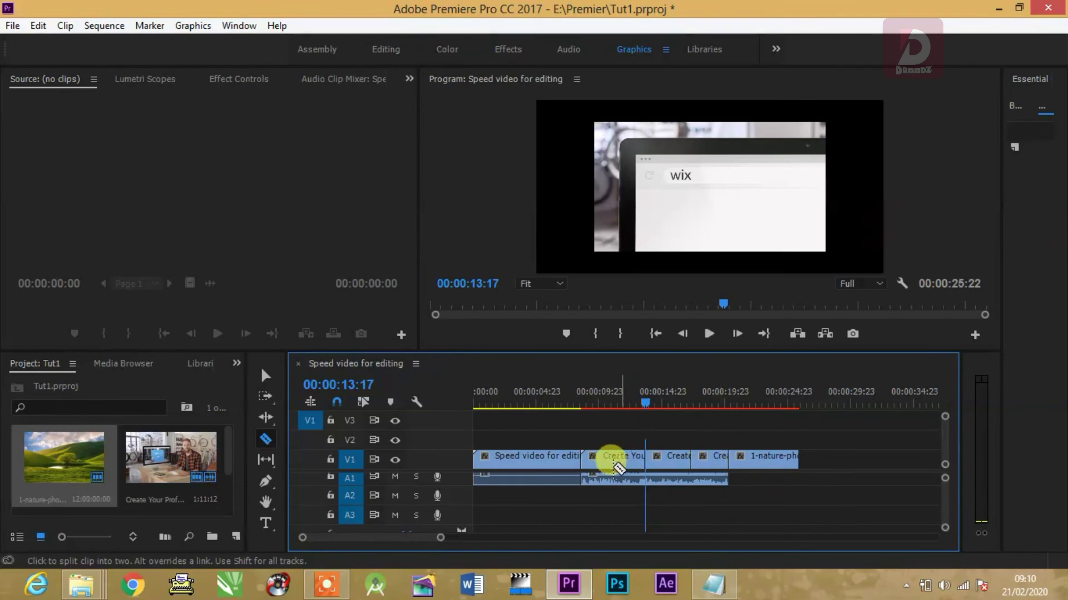
left_click(631, 457)
left_click(674, 458)
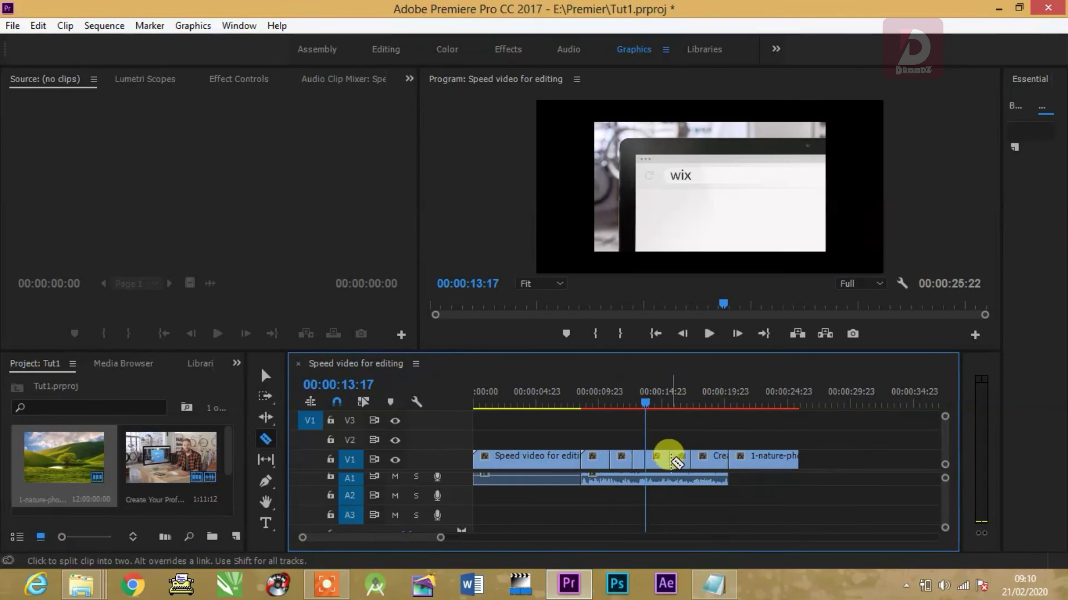
left_click(718, 458)
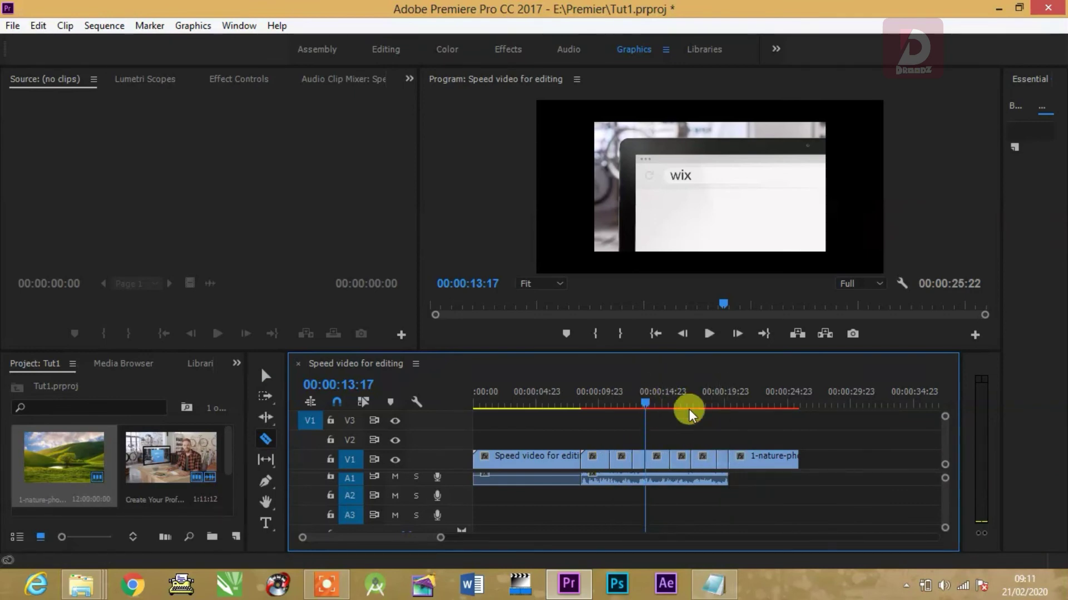
left_click_drag(643, 409, 637, 409)
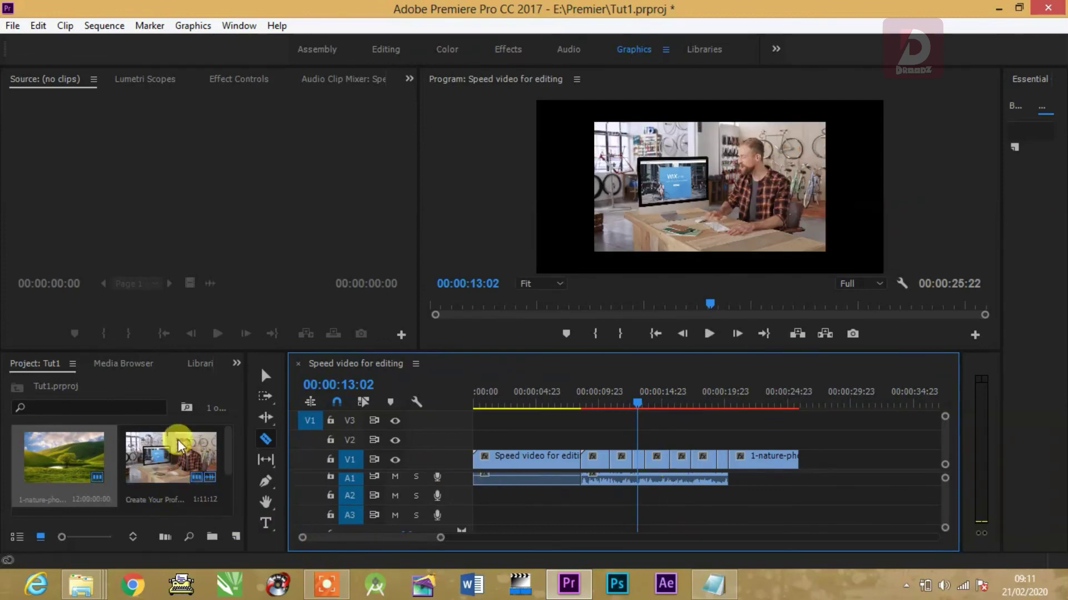
Replace the Wix project clip's footage with inline_image_preview.jpg, accepting deletion of its audio references, and check the segments back to 00:00:10:06
left_click_drag(231, 454, 232, 410)
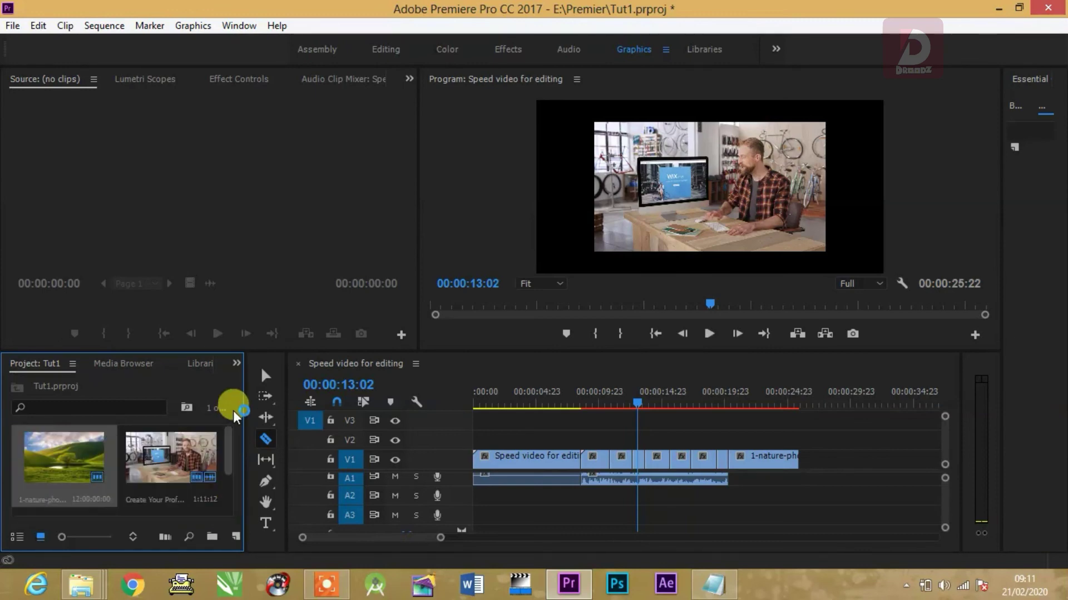
right_click(173, 458)
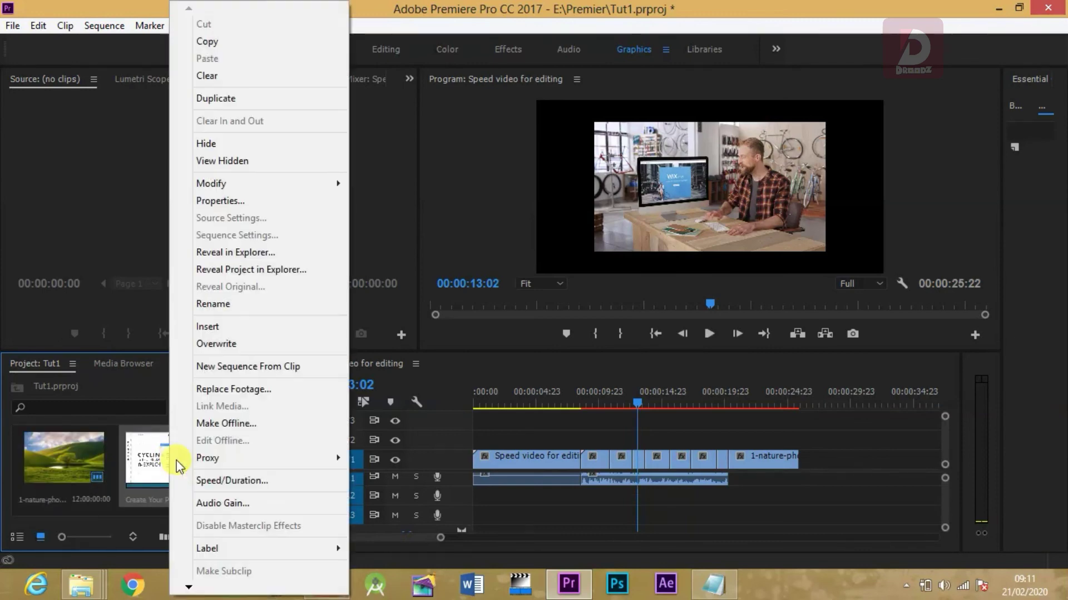
left_click(255, 389)
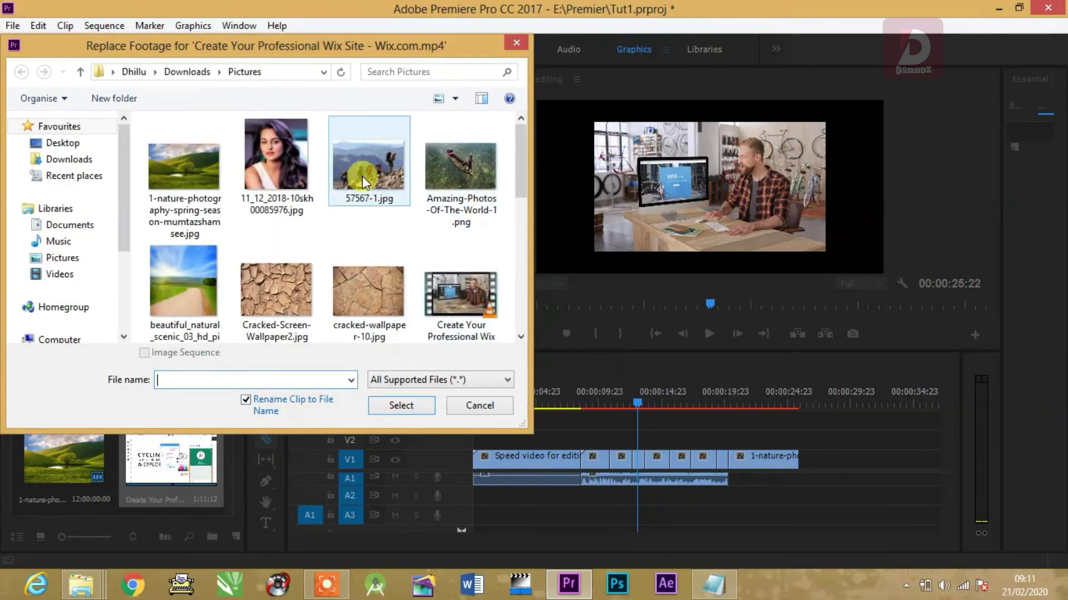
left_click_drag(521, 175, 524, 251)
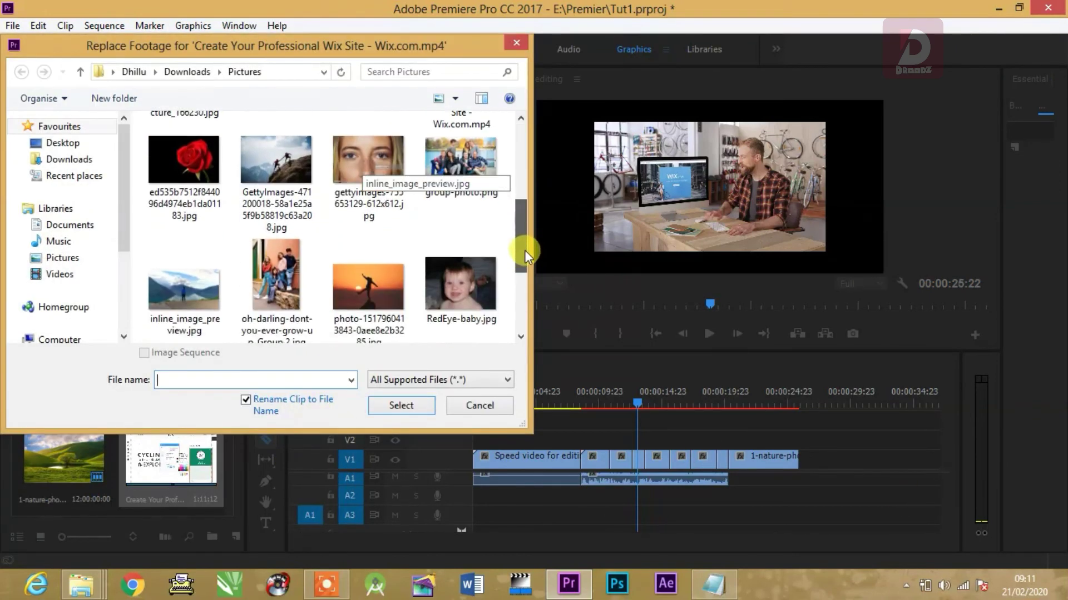
left_click(195, 284)
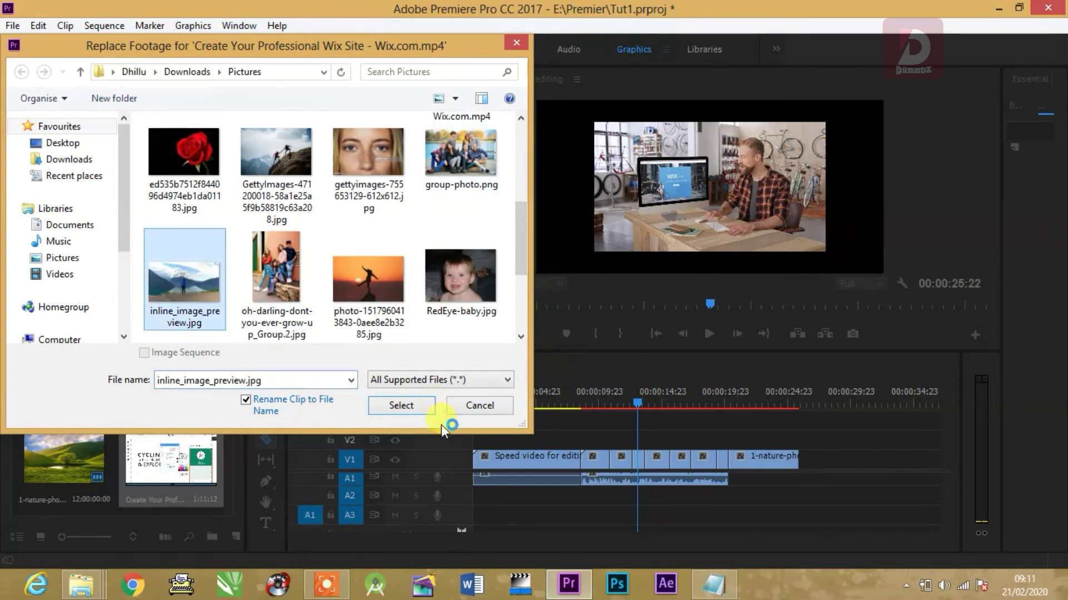
left_click(402, 408)
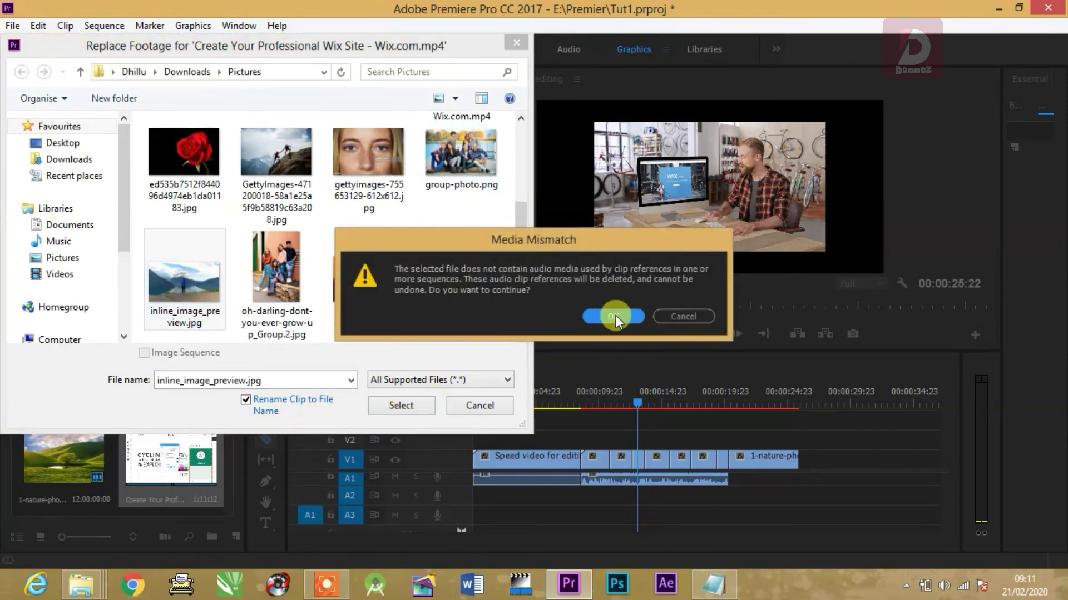
left_click(615, 315)
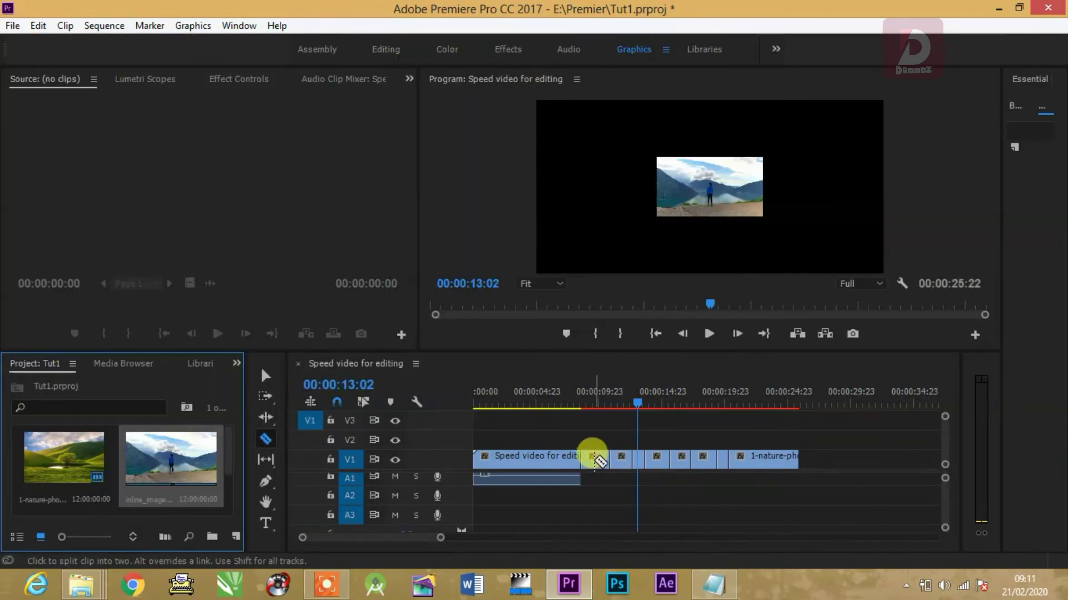
left_click_drag(637, 402, 601, 421)
Replace the inline_image_preview.jpg footage with Create Your Professional Wix Site - Wix.com.mp4 and check the timeline at 00:00:10:00
right_click(176, 464)
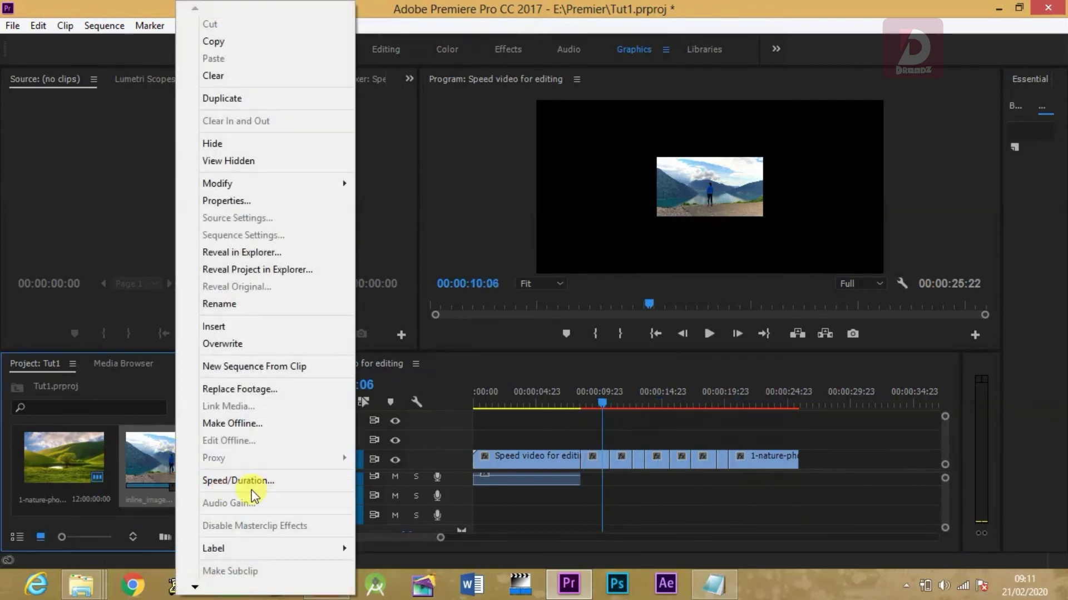
left_click(234, 392)
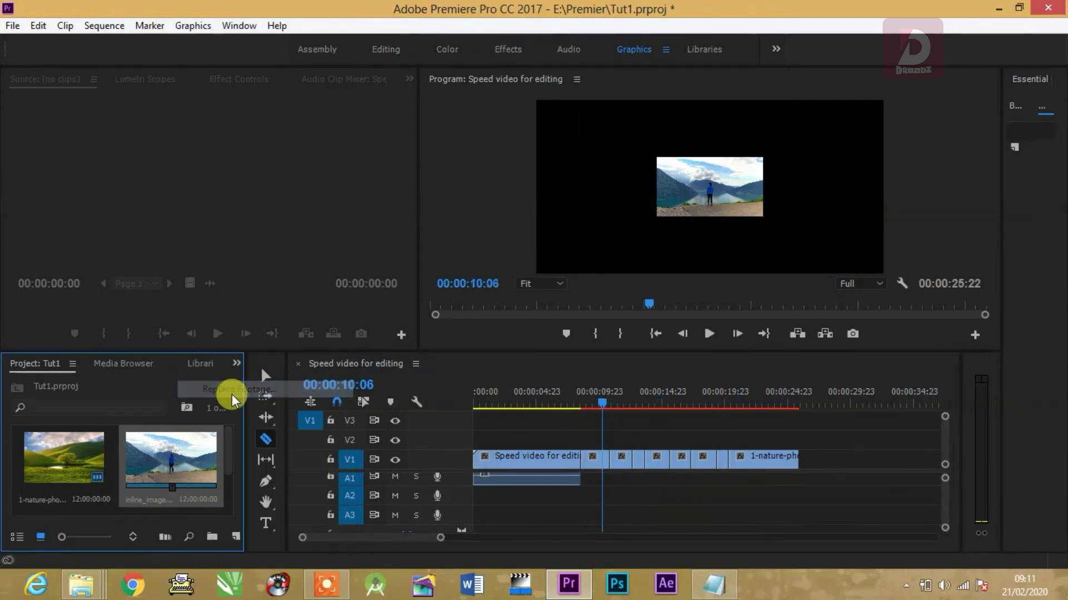
left_click(451, 275)
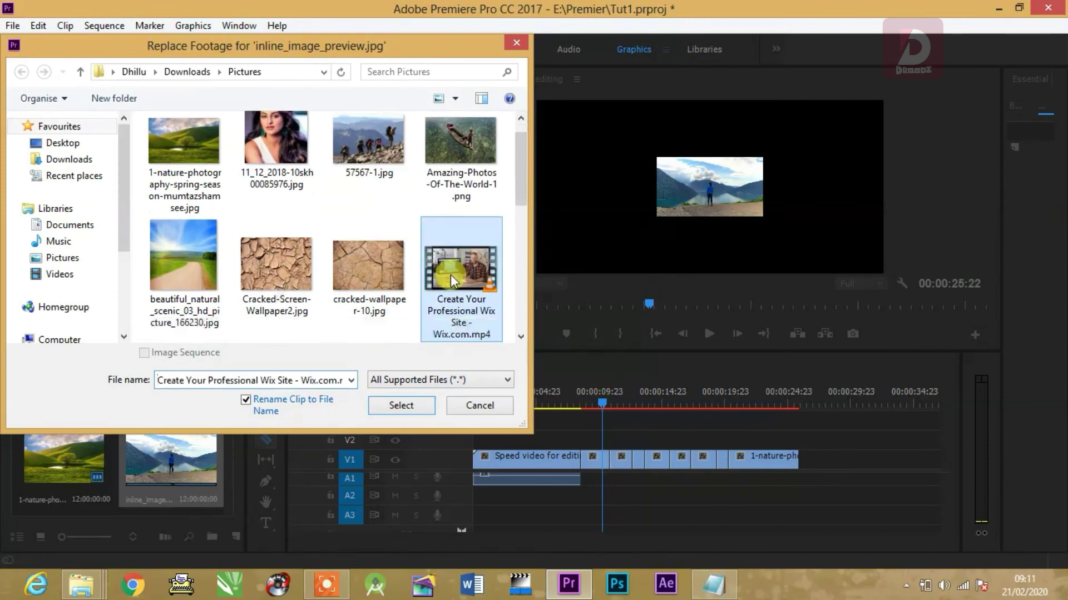
left_click(397, 408)
mouse_move(605, 410)
left_mouse_down()
mouse_move(720, 410)
mouse_move(602, 421)
left_mouse_up()
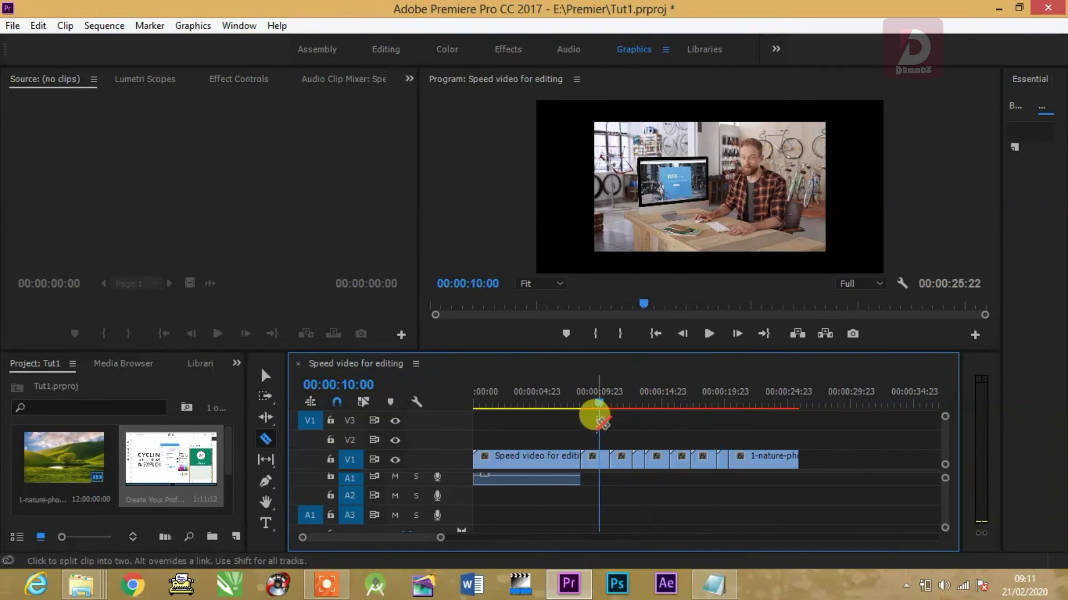